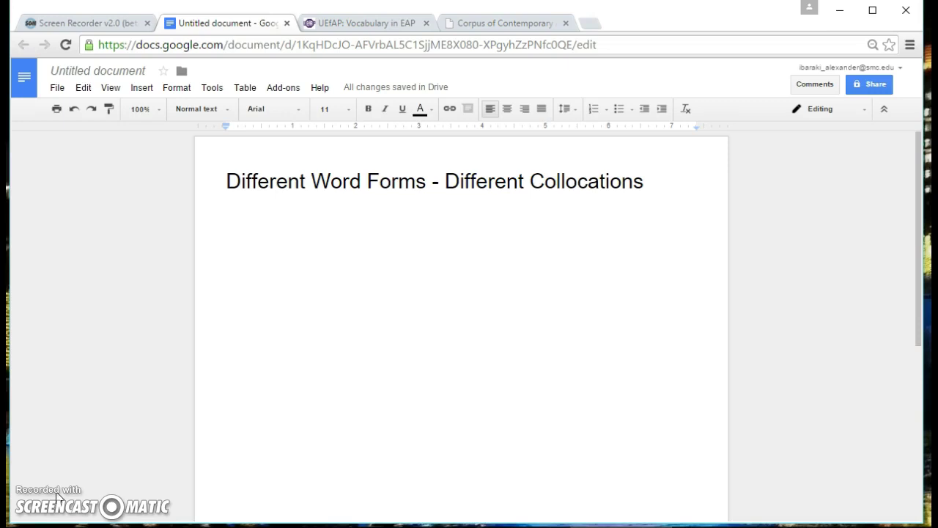
Step: Write the sentence "Marketing impacts the number of sales." below the title and make the word "impacts" bold
type("Ma")
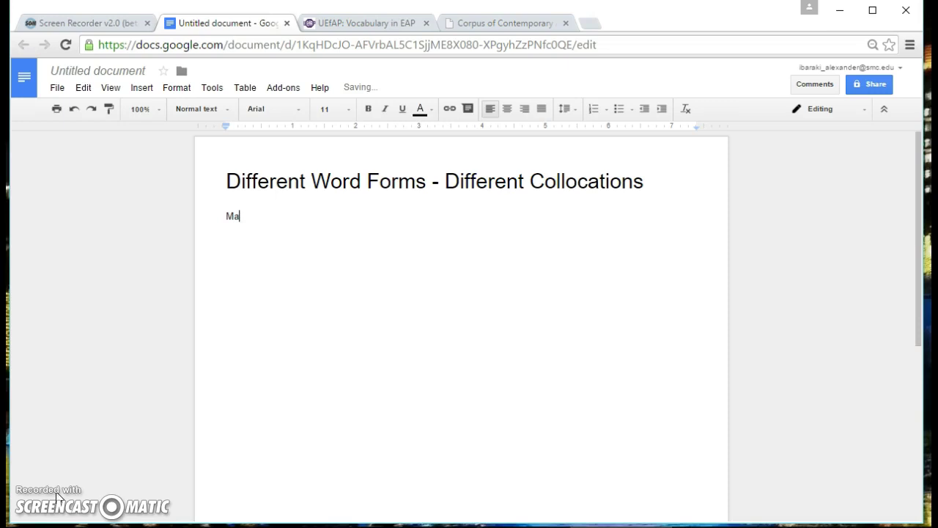
type("rketing impacts the numb")
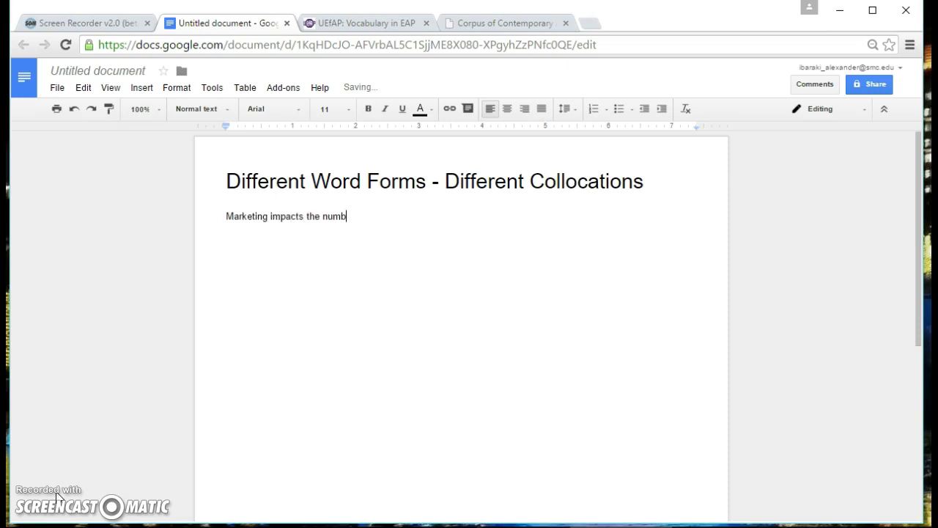
type("er of sales.")
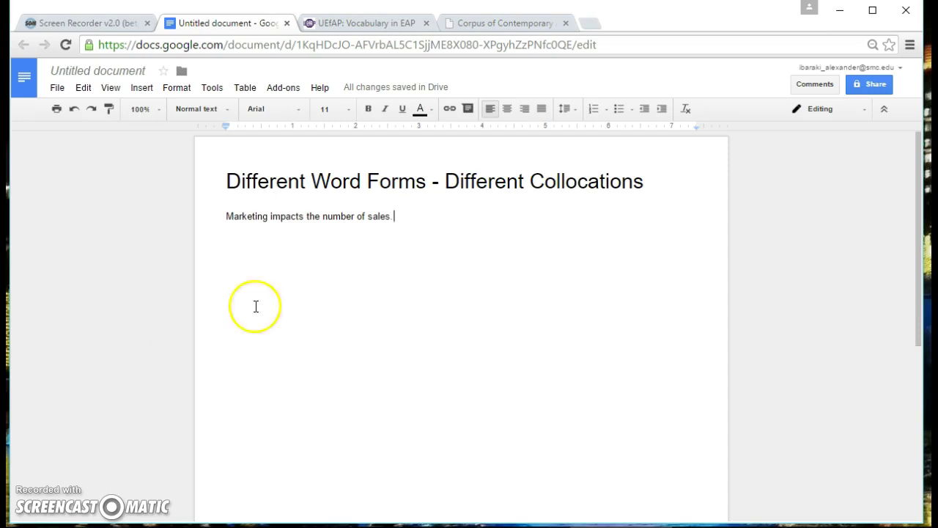
triple_click(283, 214)
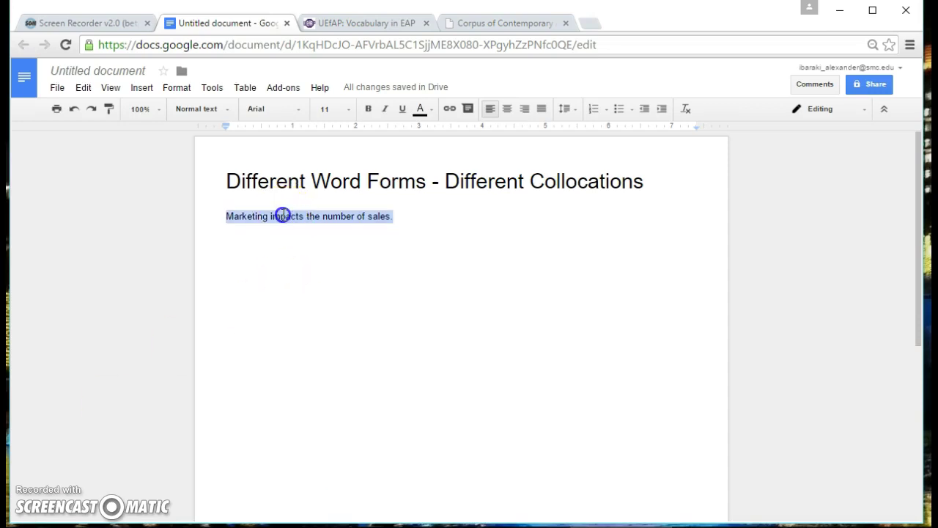
double_click(283, 215)
key("ctrl+b")
left_click(271, 262)
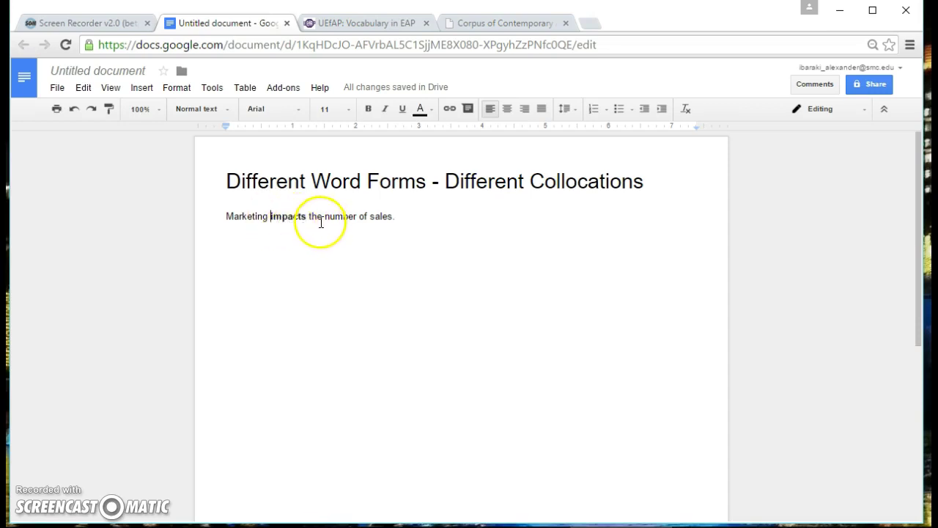
Step: Add the sentence "An impact of marketing is an increase in the number of sales." below the first sentence
left_click(401, 219)
key("Return")
key("Return")
key("Return")
type("An ")
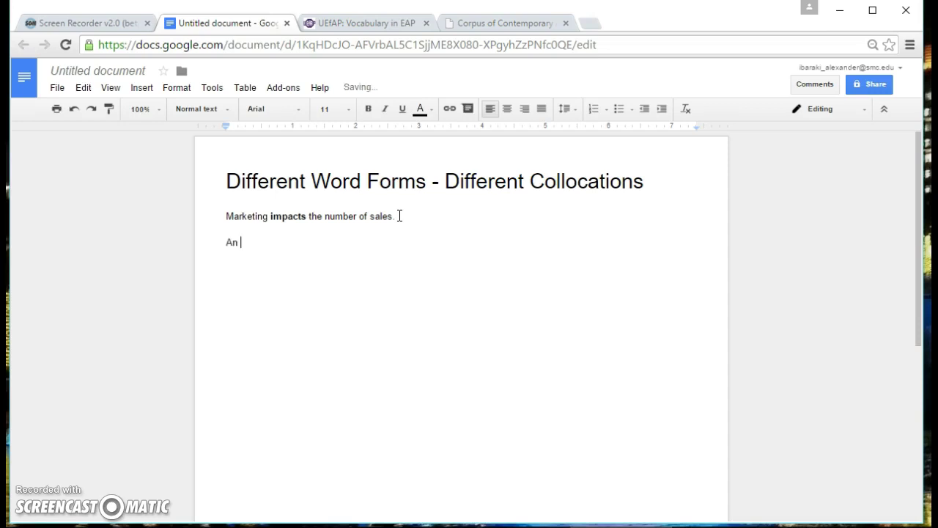
type("impact of marketing is ")
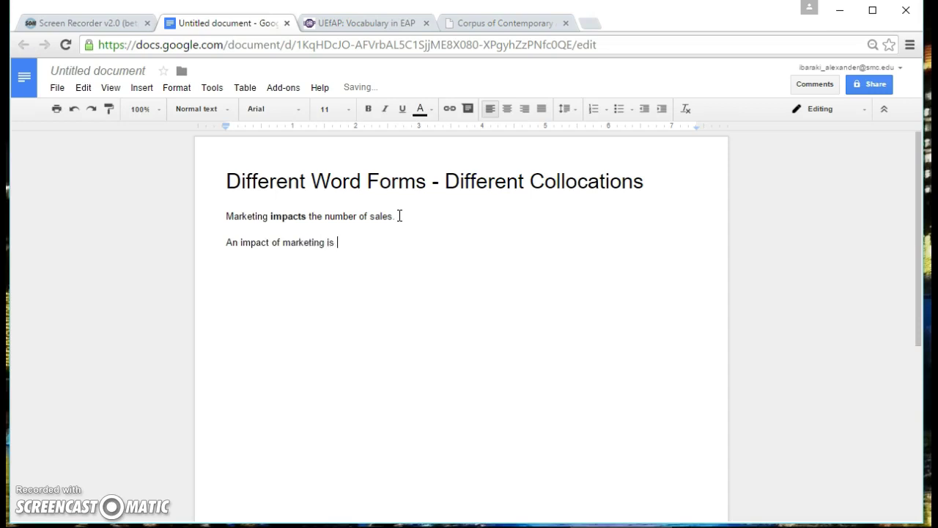
type("an increase in the number of sales.")
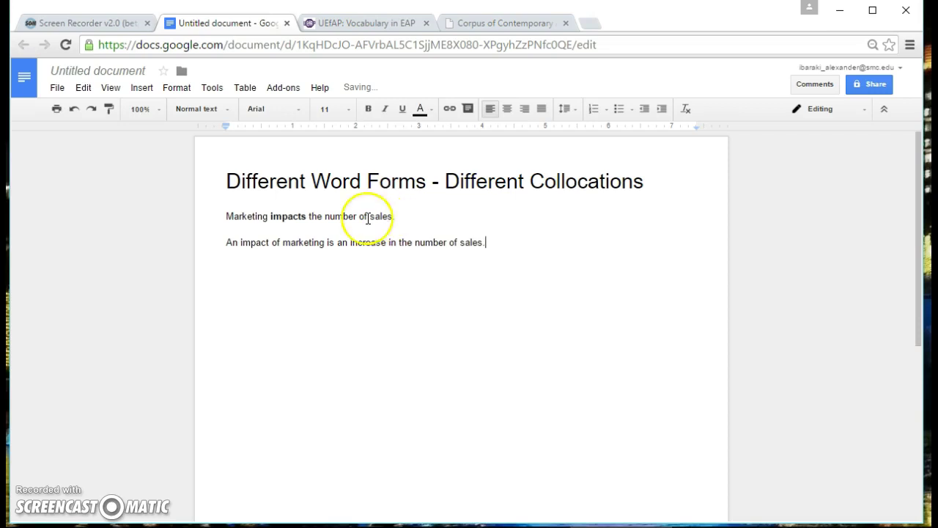
Step: Make the words "impact of" bold in the second sentence
double_click(258, 242)
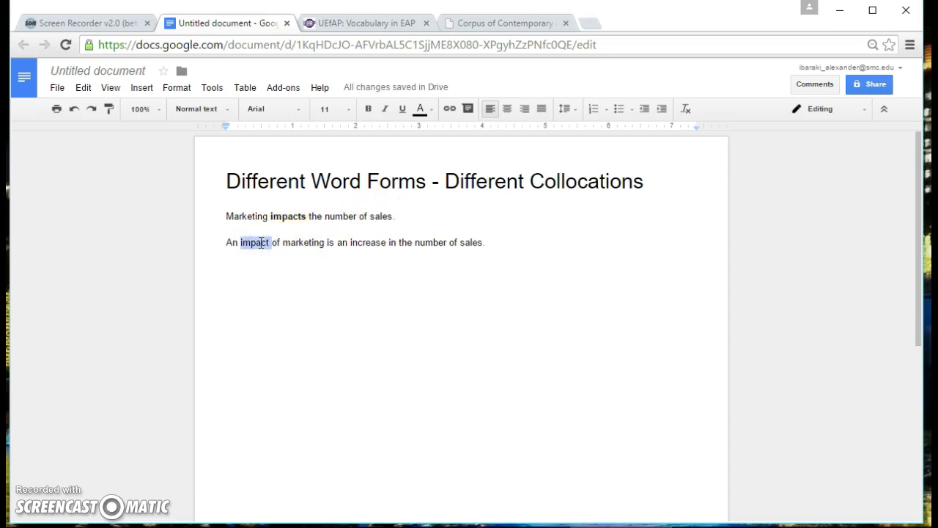
key("ctrl+b")
left_click(289, 286)
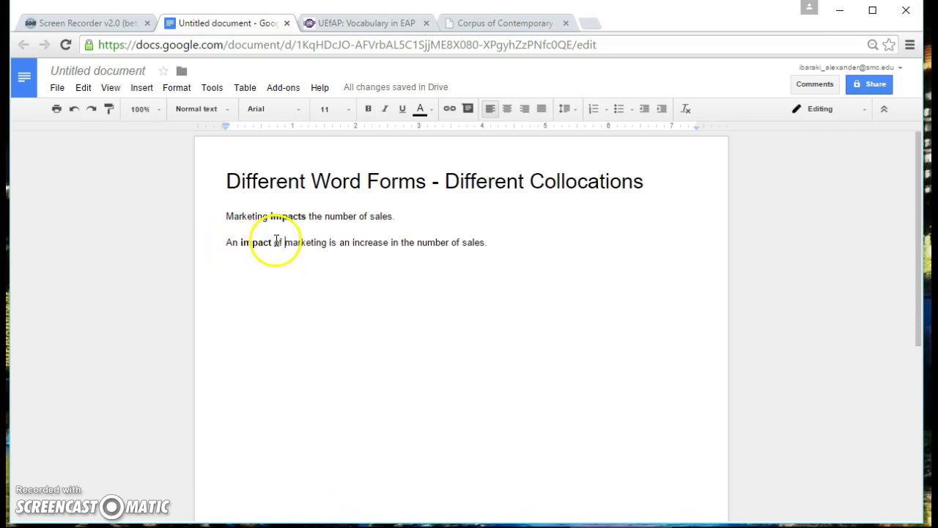
left_click_drag(275, 242, 285, 244)
key("ctrl+b")
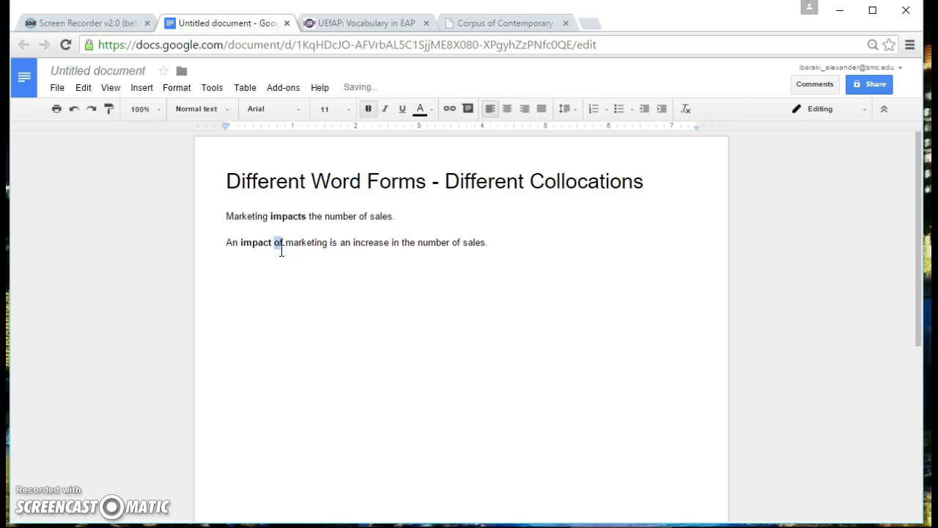
left_click(281, 256)
left_click(285, 260)
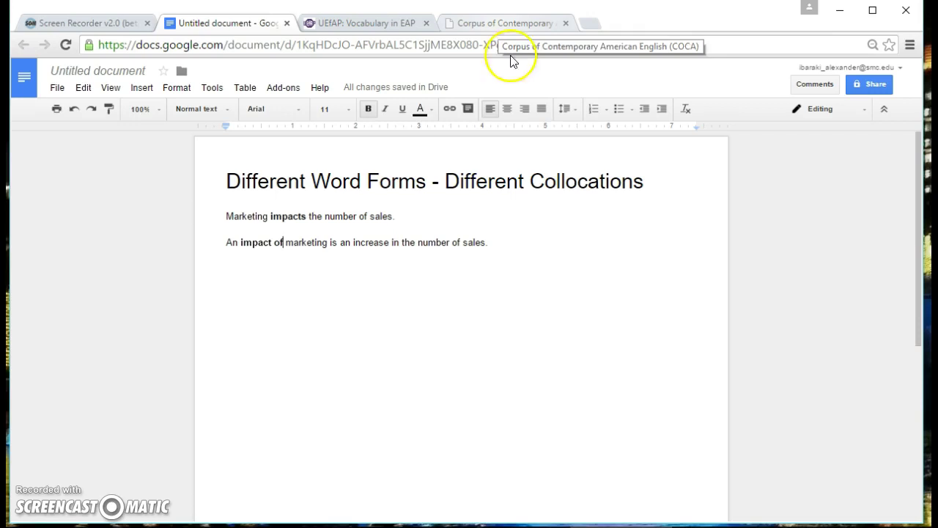
Step: Start a numbered list below the sentences with "analyze" as item 1 and an empty sub-item a under it
left_click(519, 222)
left_click(513, 243)
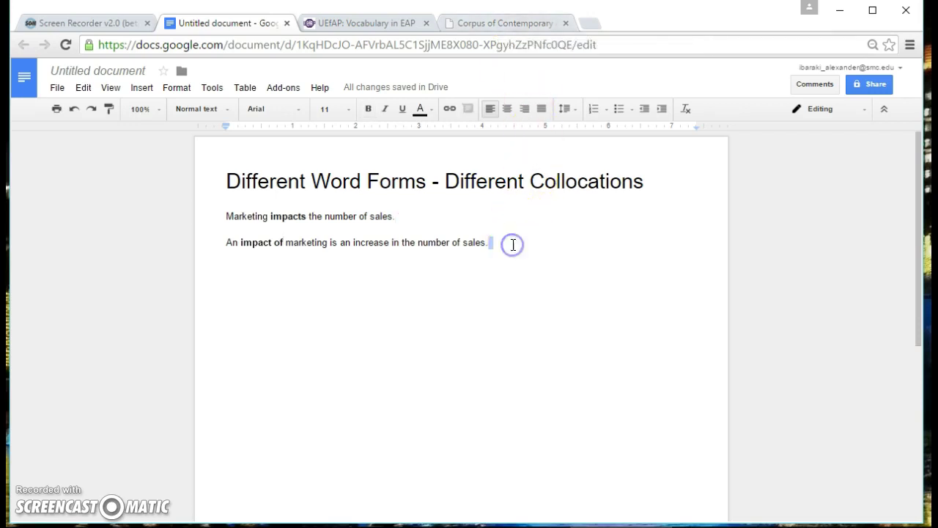
key("Return")
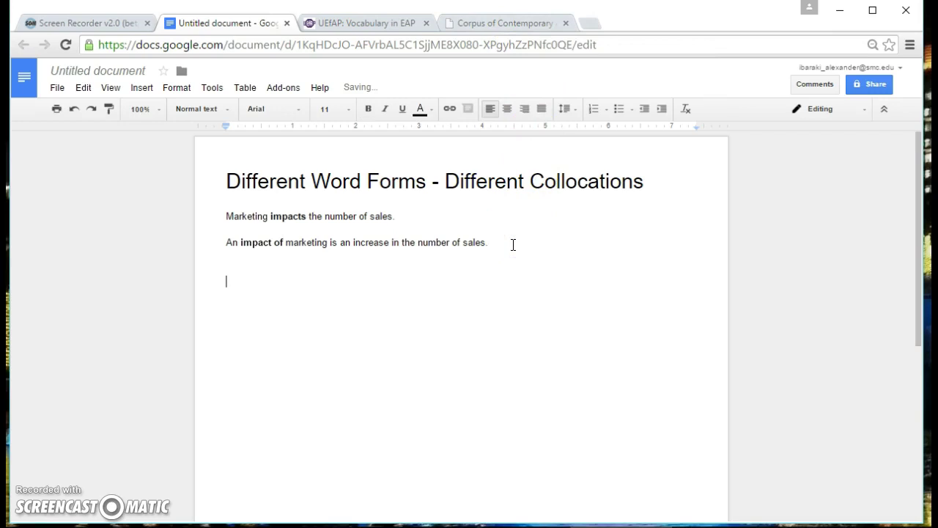
type("1. ")
type("analy")
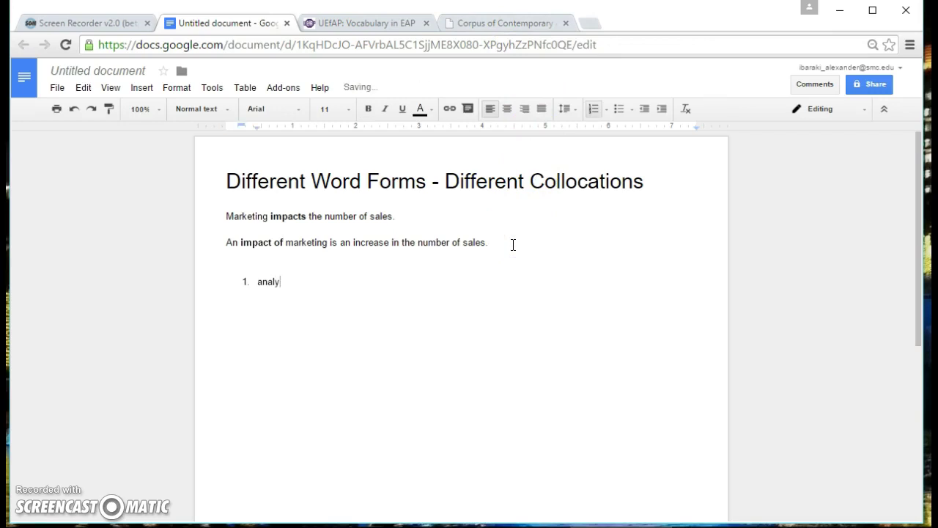
type("ze")
left_click(483, 96)
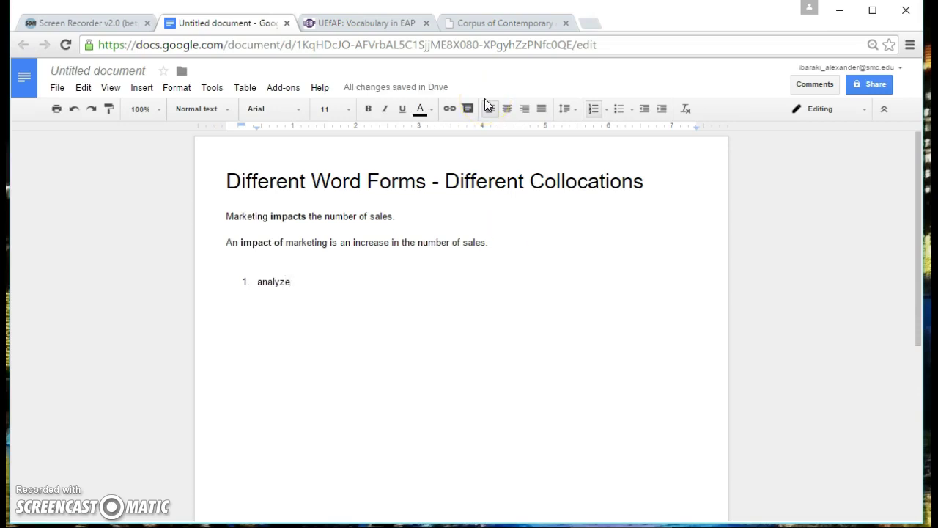
key("Return")
key("Tab")
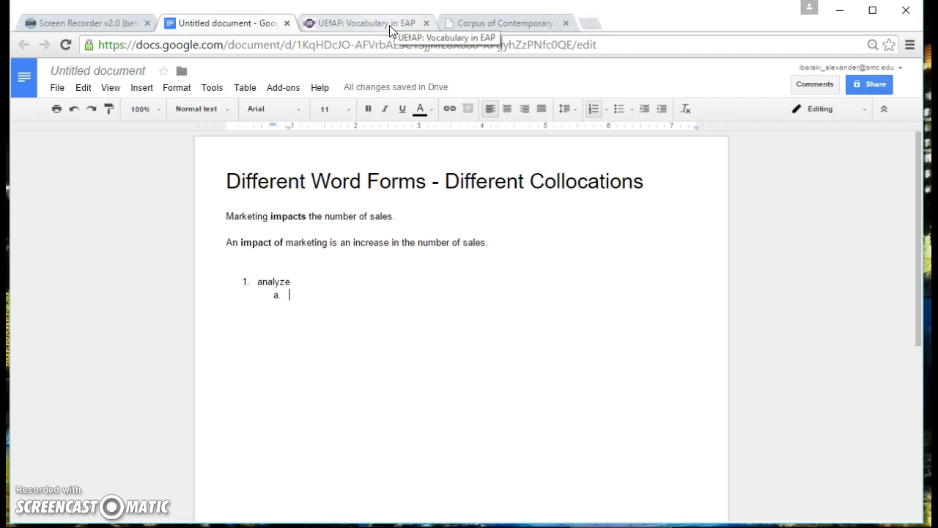
Step: Look up the "analyse" word family in the UEfAP Academic Word List and fill sub-item a with "analyze (v), analysis (n), analytical (adj)", adding an empty sub-item b
left_click(389, 25)
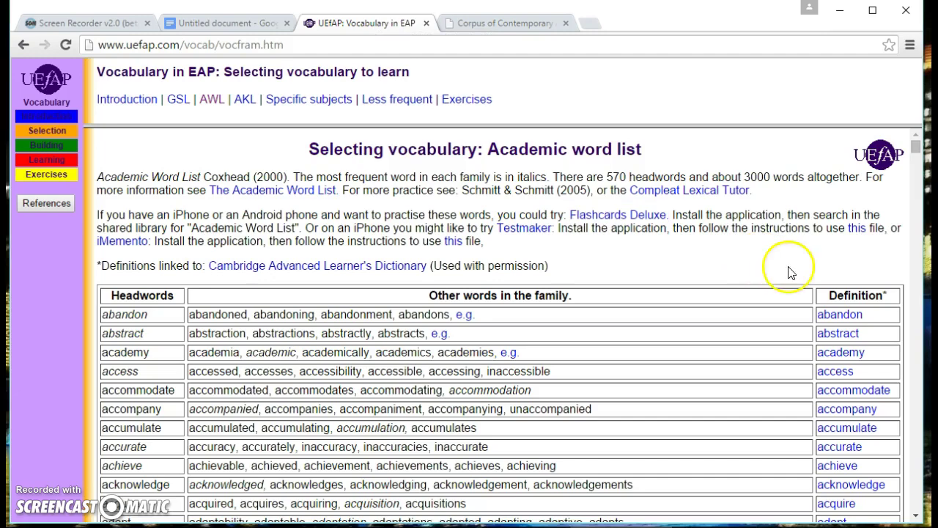
left_click_drag(915, 139, 915, 165)
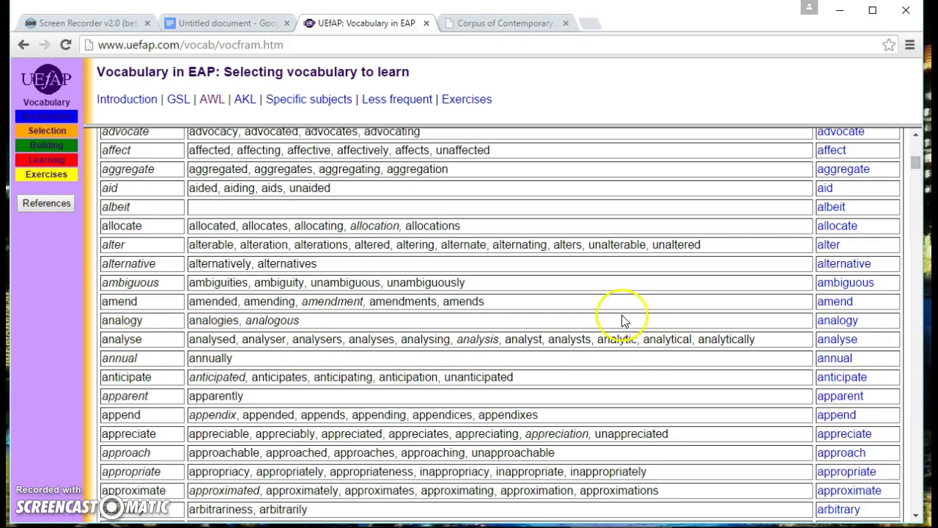
left_click(215, 24)
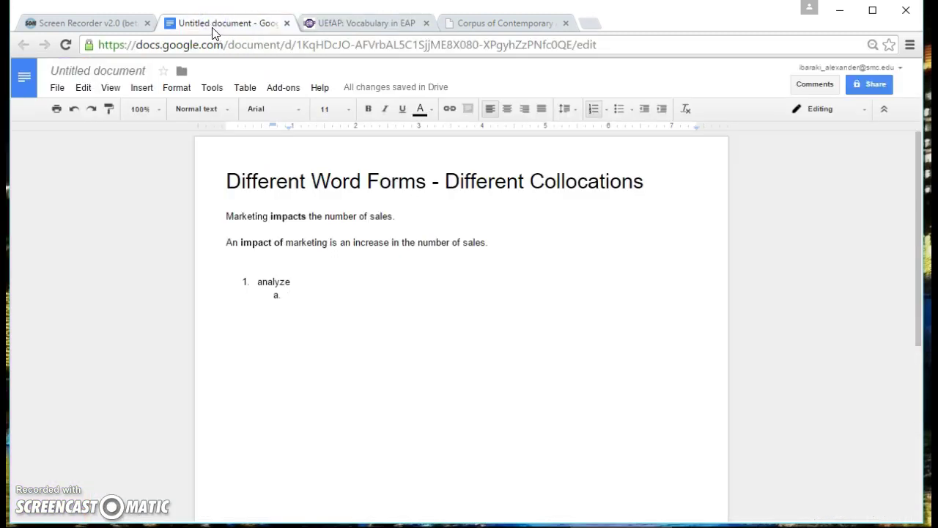
type("analy")
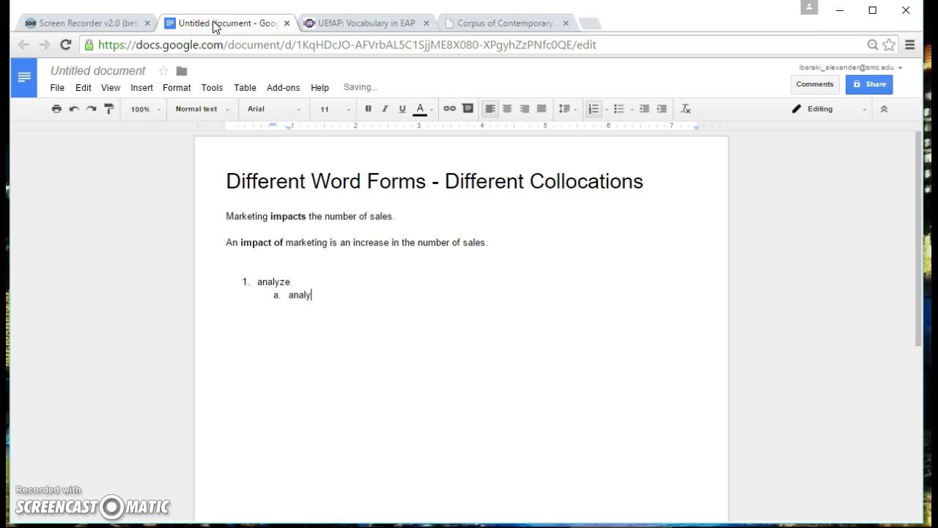
type("ze (v),  anal")
left_click(207, 26)
type("ysis ")
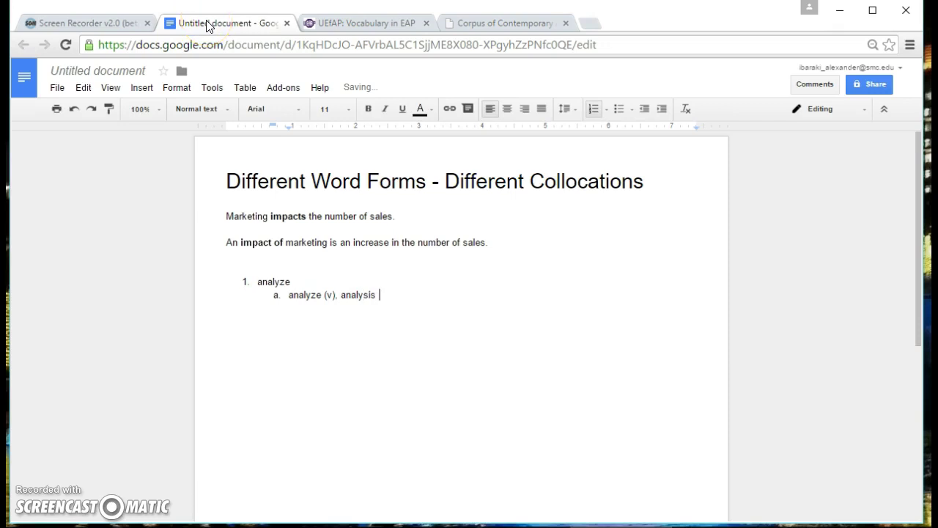
type("(n), analytical (adj)")
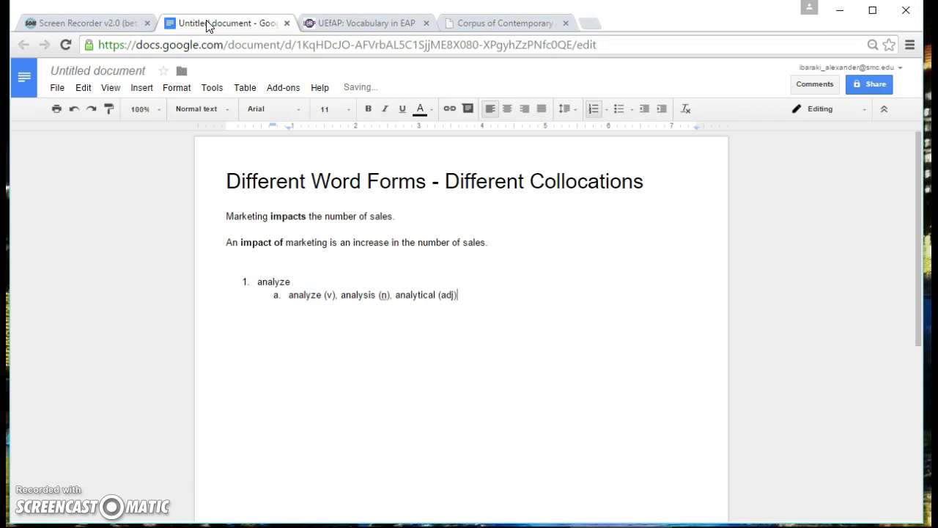
key("Return")
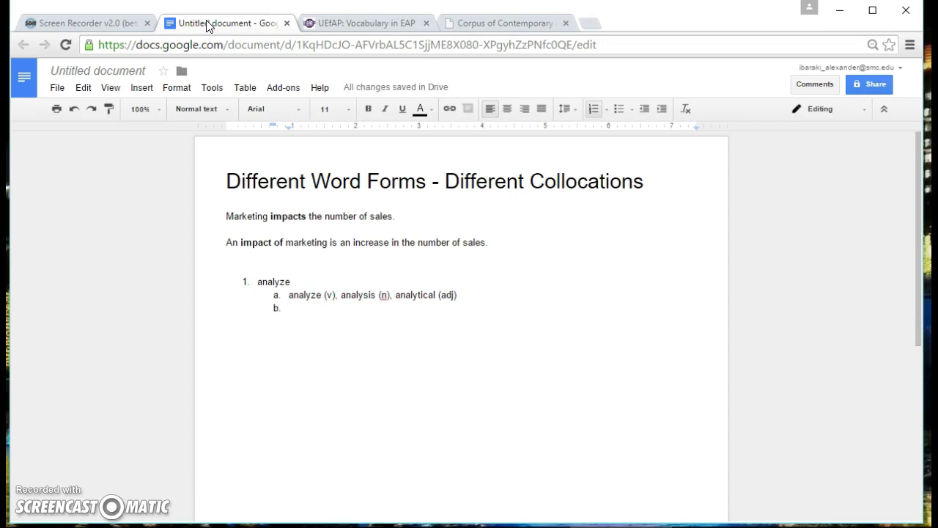
Step: Switch to the Corpus of Contemporary American English and enter "analyze" as the search word
left_click(491, 28)
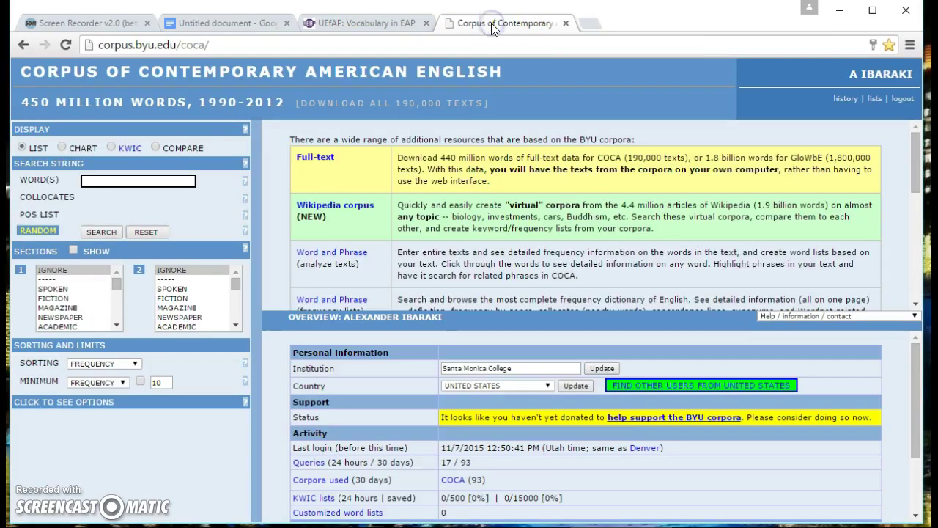
left_click(95, 231)
left_click(371, 121)
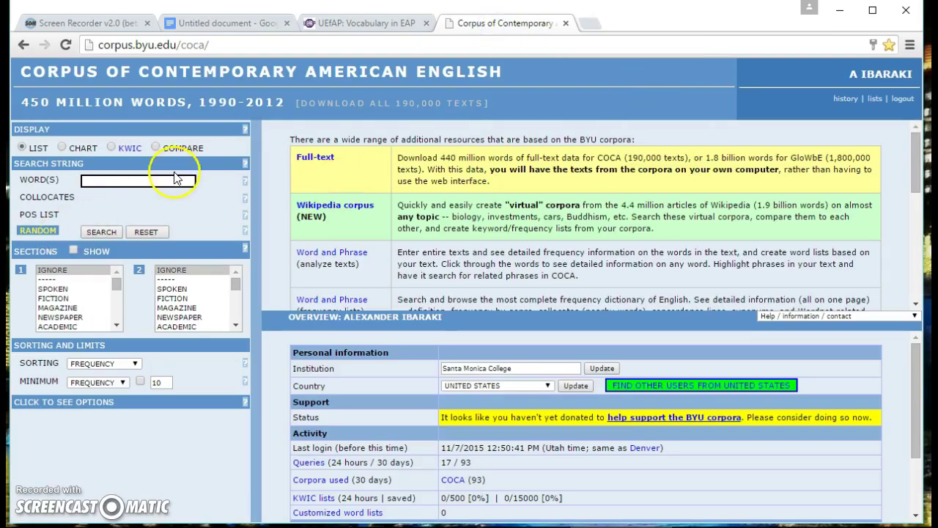
left_click(154, 180)
type("analyze")
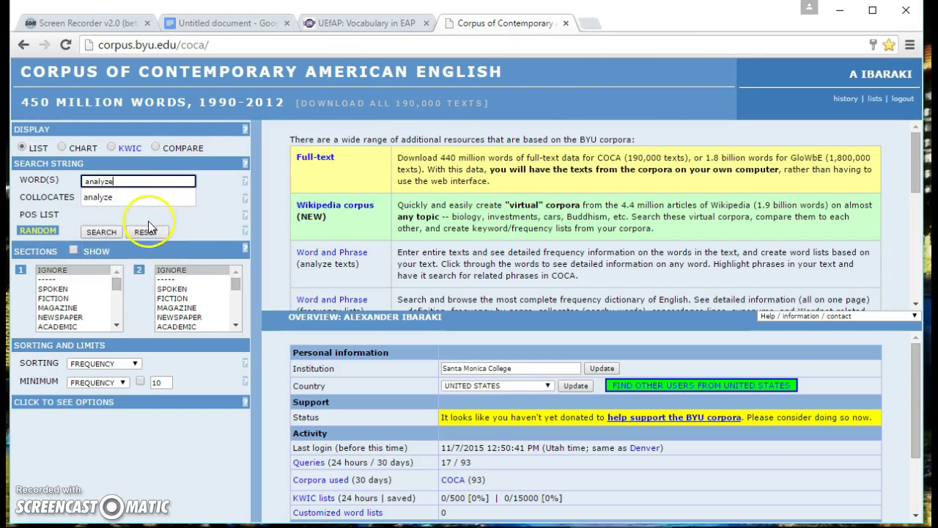
left_click(207, 209)
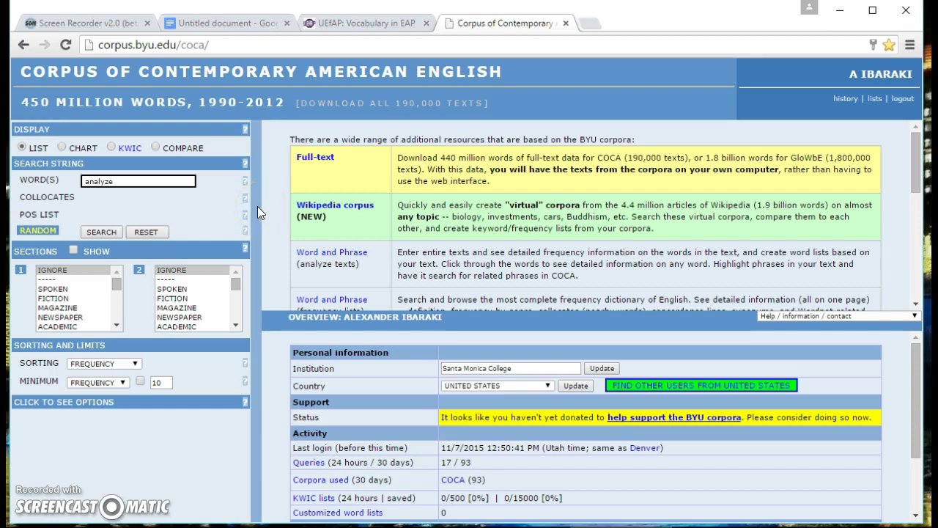
Step: Search for collocates of "analyze" with a span of 0 words before and 1 word after it
left_click(247, 198)
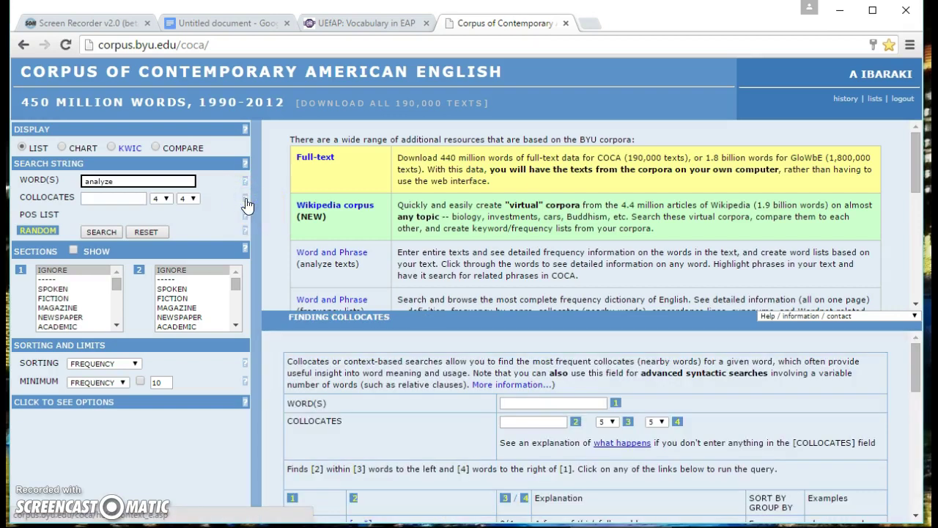
left_click(169, 200)
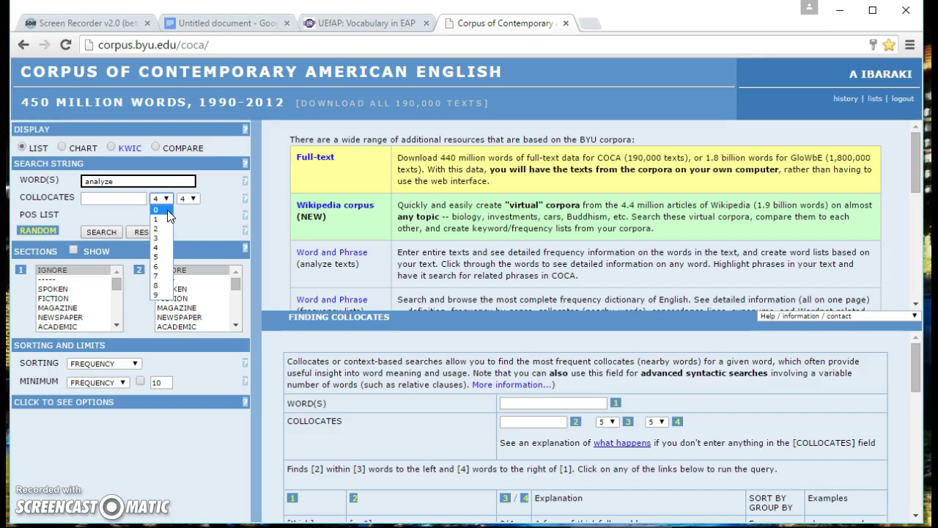
left_click(167, 209)
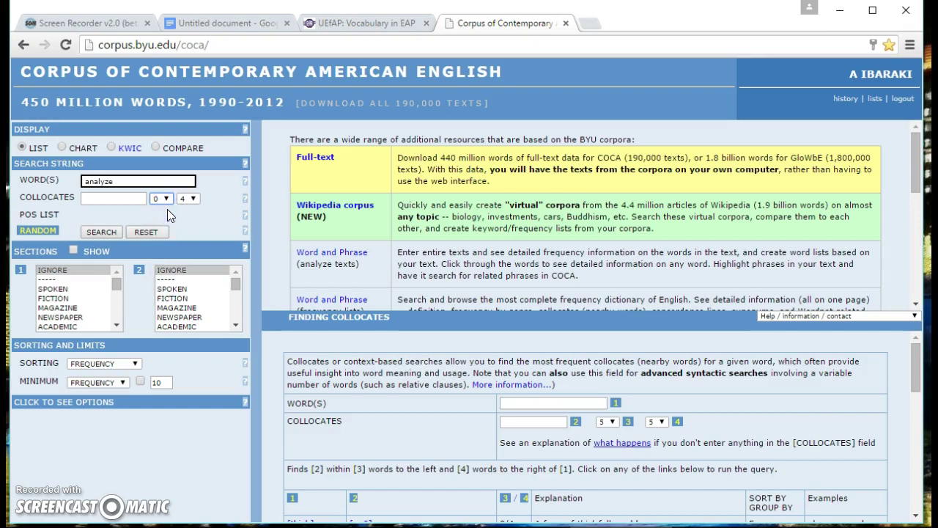
left_click(185, 199)
left_click(188, 218)
left_click(103, 232)
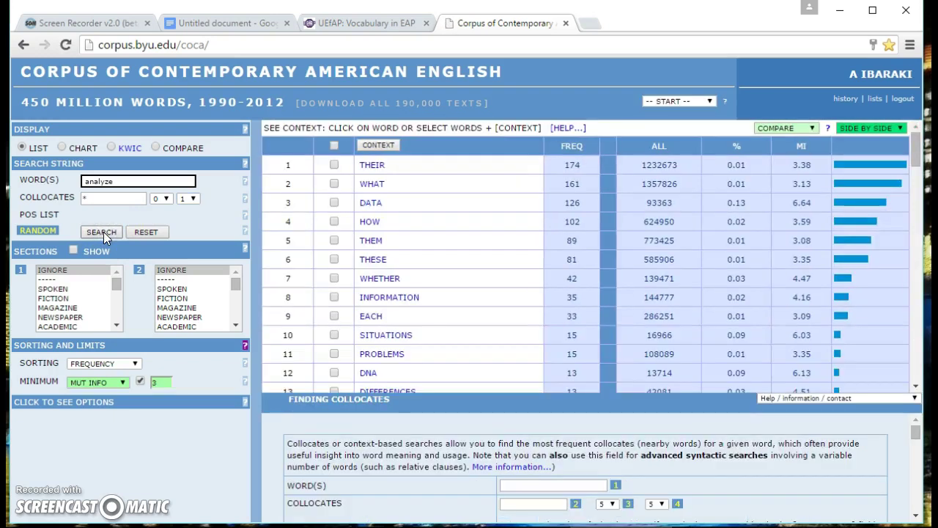
mouse_move(422, 220)
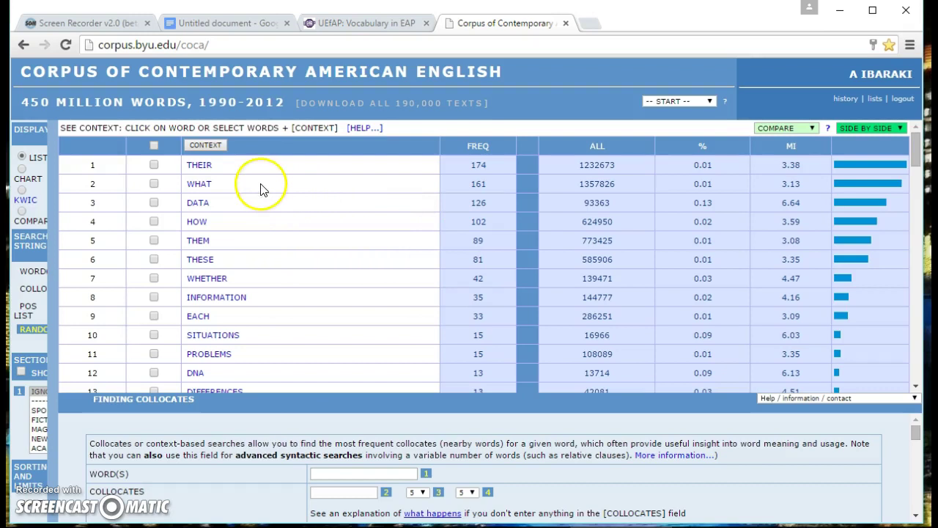
left_click(203, 174)
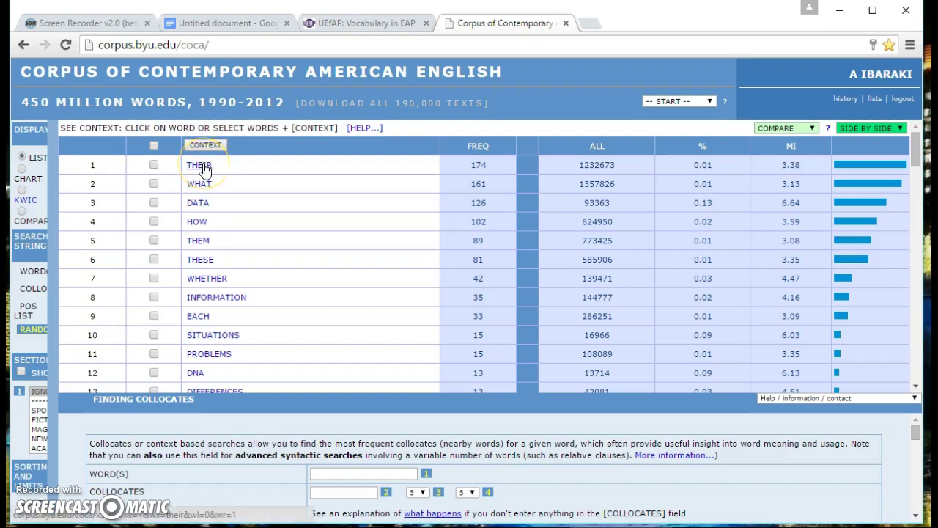
left_click(207, 211)
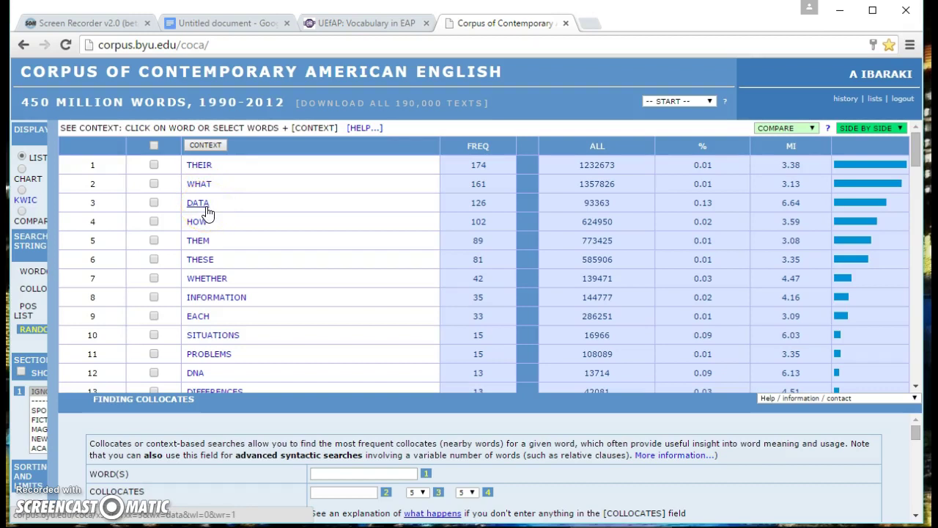
Step: Switch to the Google Docs document and enter "analyze their, analyze what, analyze data" as item i under sub-item a, adding an empty item ii
left_click(219, 28)
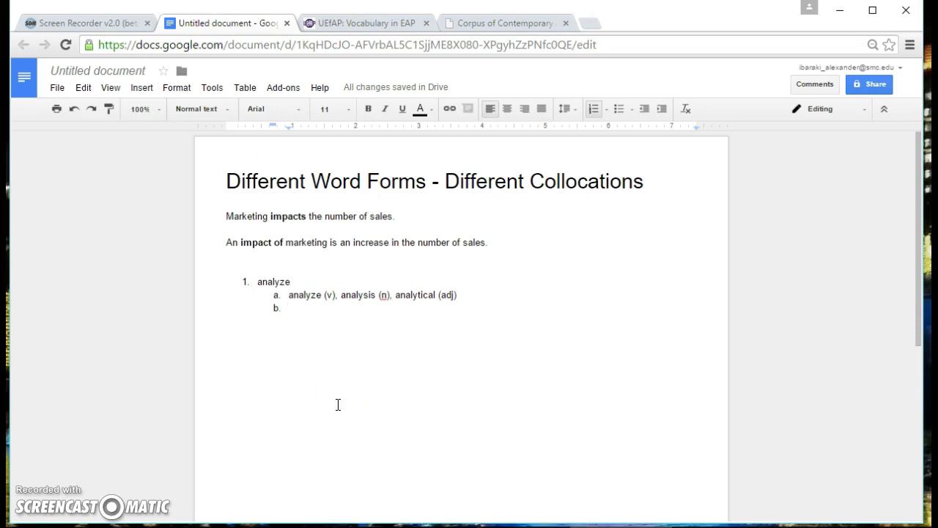
key("Tab")
type("an")
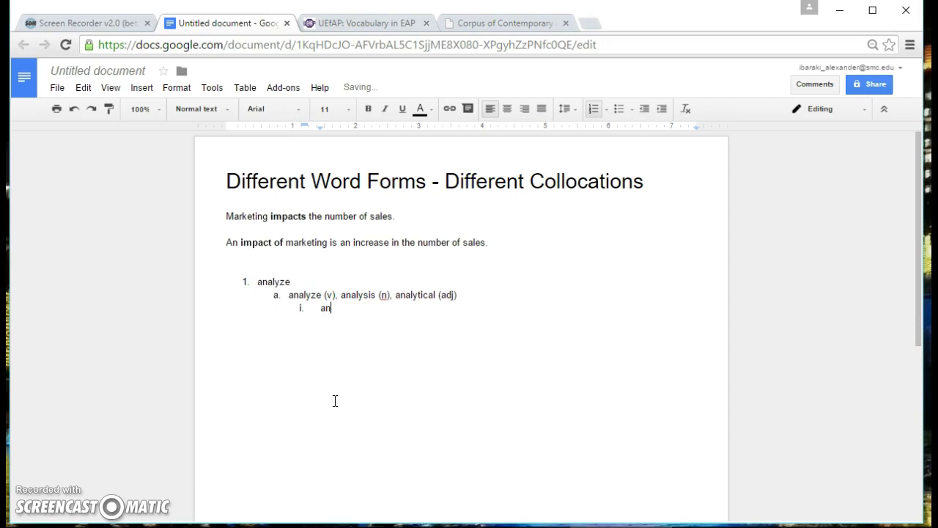
type("alyze their, analy")
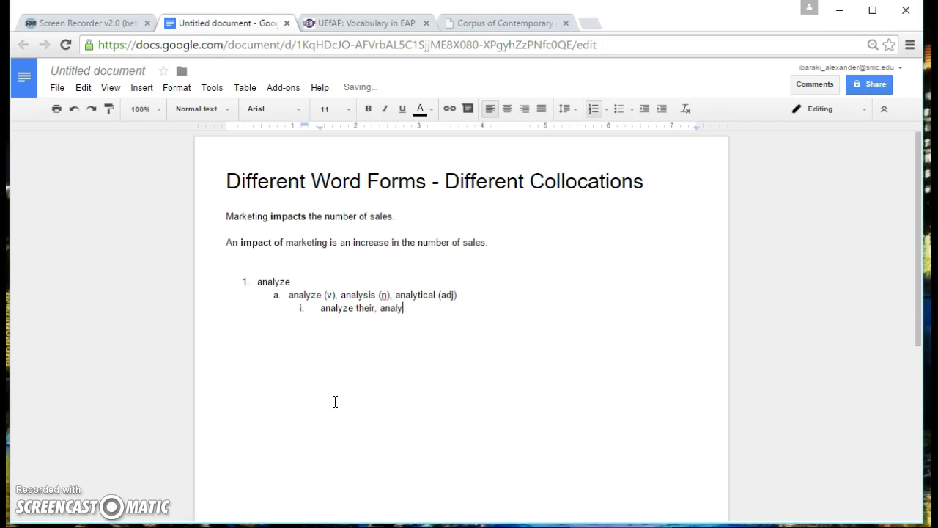
type("ze what, analyze ")
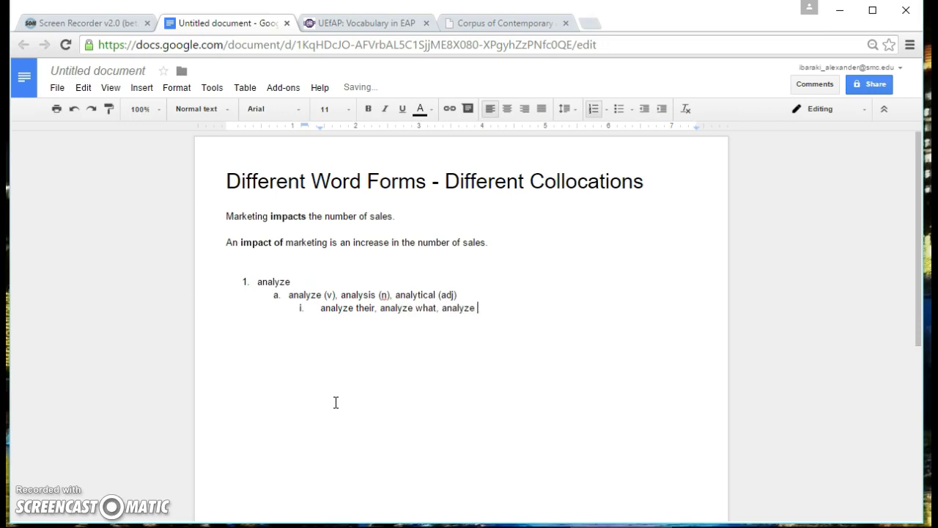
type("data")
key("Return")
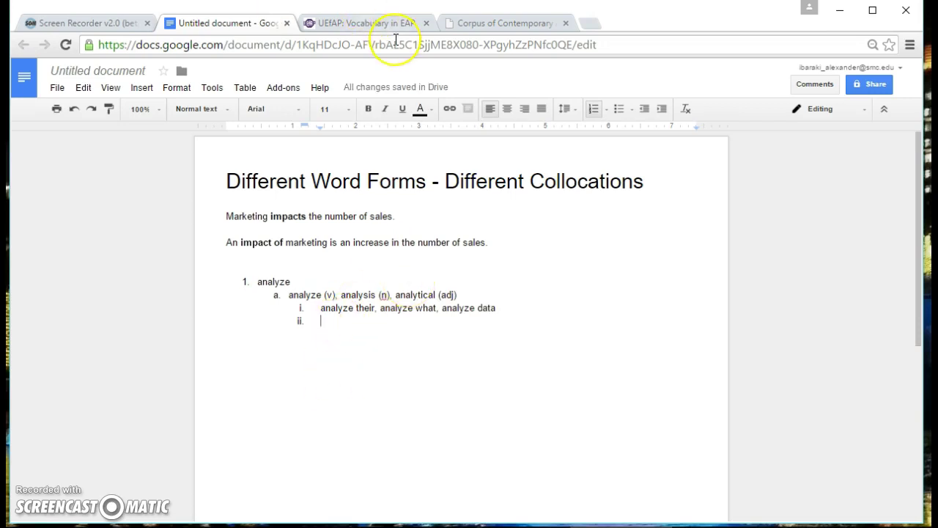
Step: Return to the Corpus of Contemporary American English and search for collocates of "analyze" with a span of 1 word before and 0 after
left_click(532, 23)
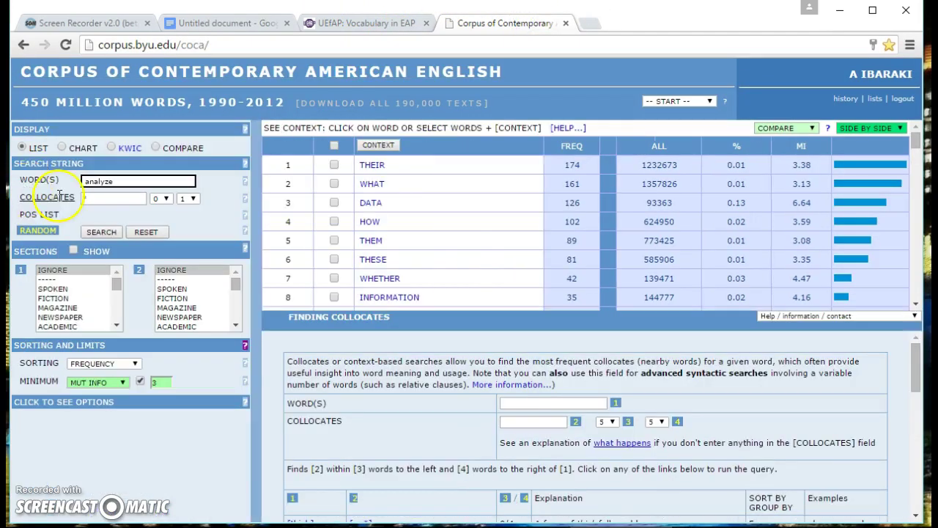
left_click(166, 199)
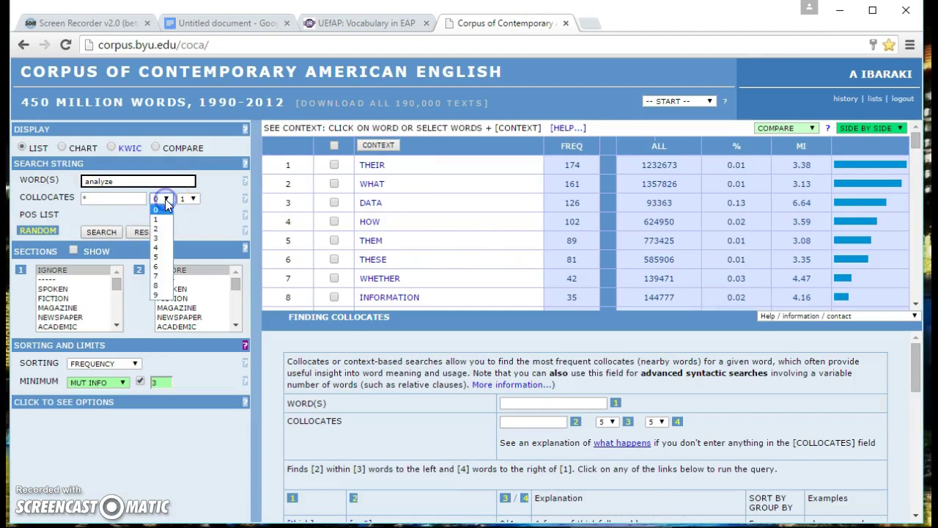
left_click(160, 209)
left_click(192, 200)
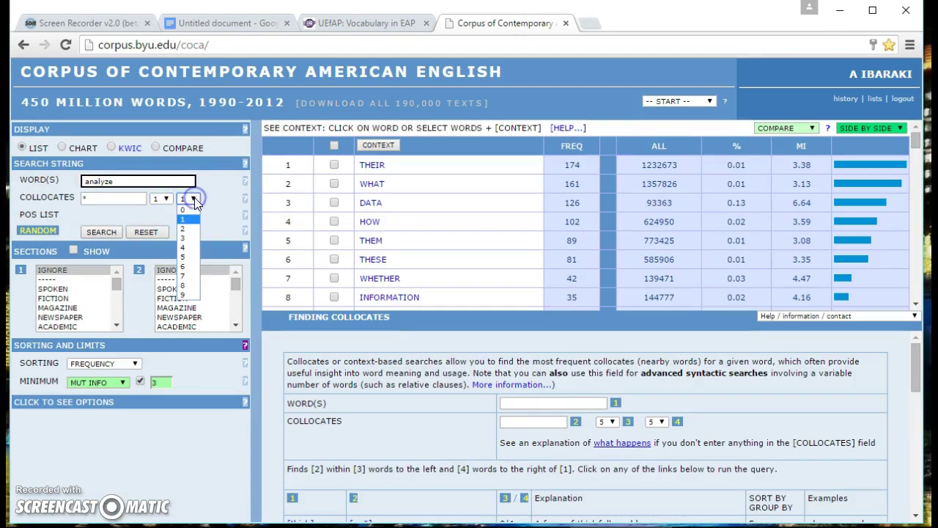
left_click(193, 209)
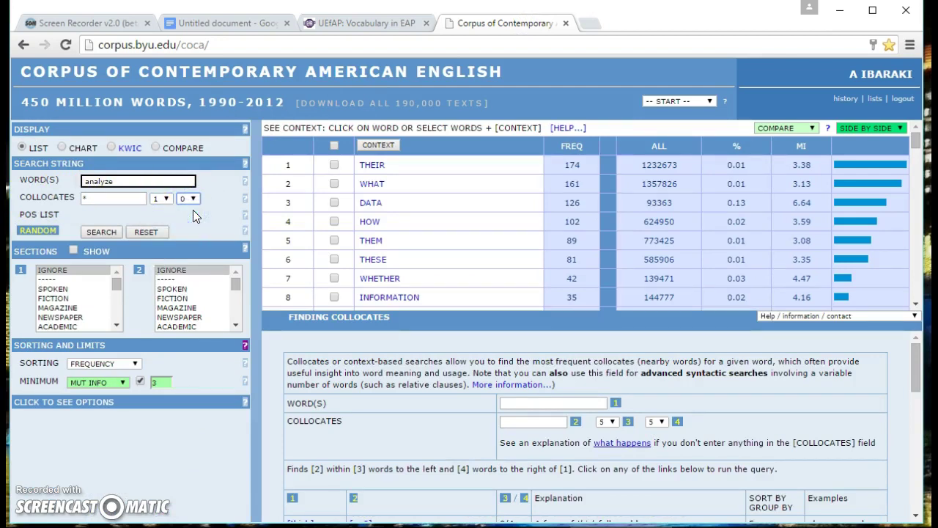
left_click(101, 232)
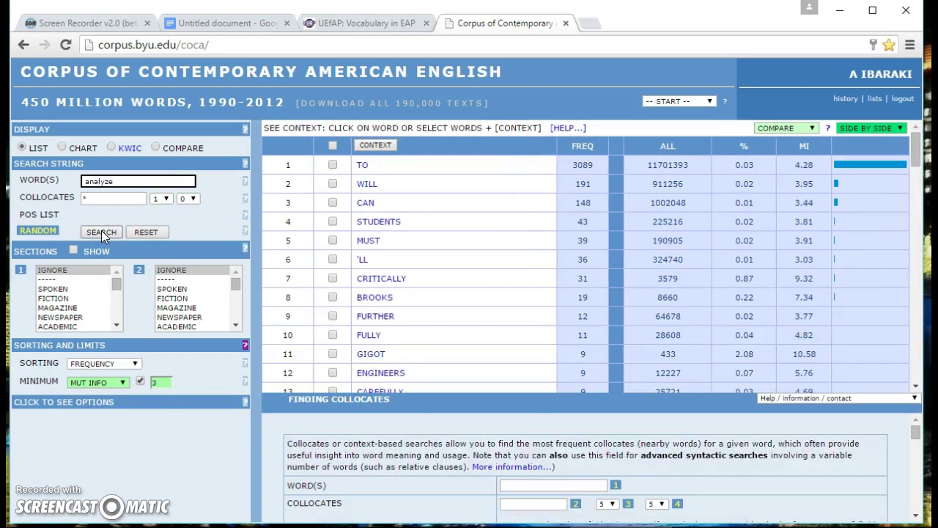
left_click(453, 236)
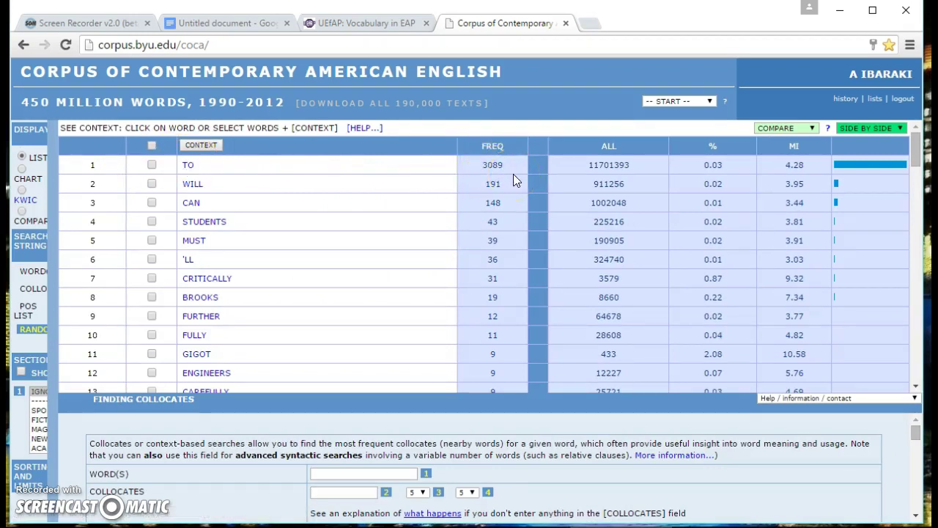
left_click(478, 167)
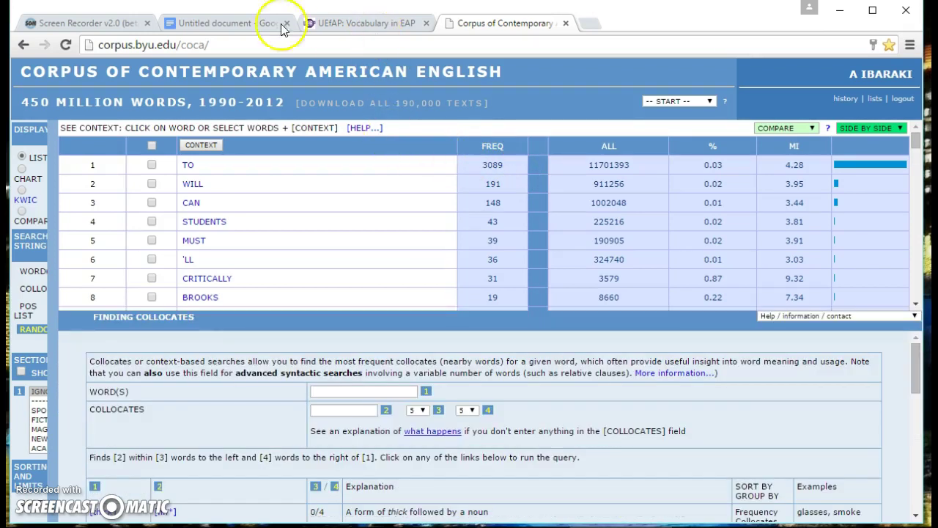
Step: Back in the Google Docs document, insert "to" before each of the three "analyze" phrases in item i
left_click(202, 23)
key("Up")
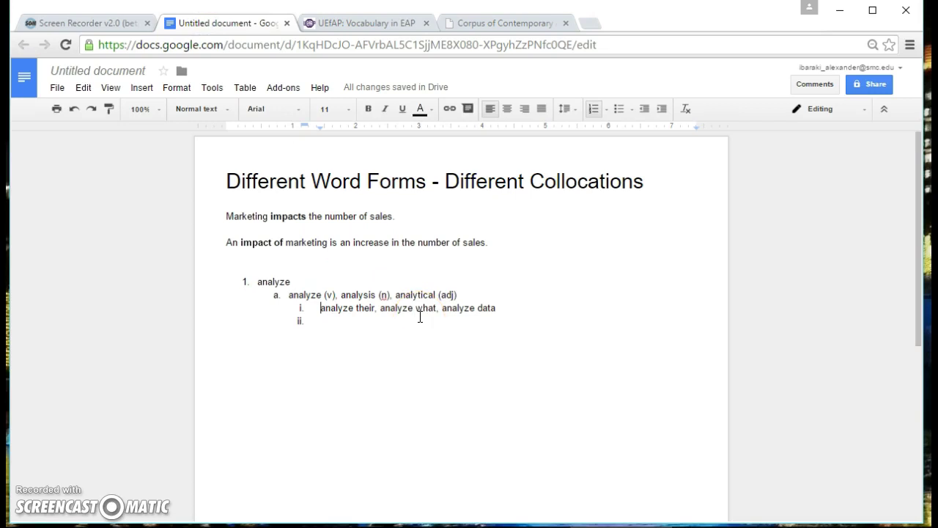
type("to")
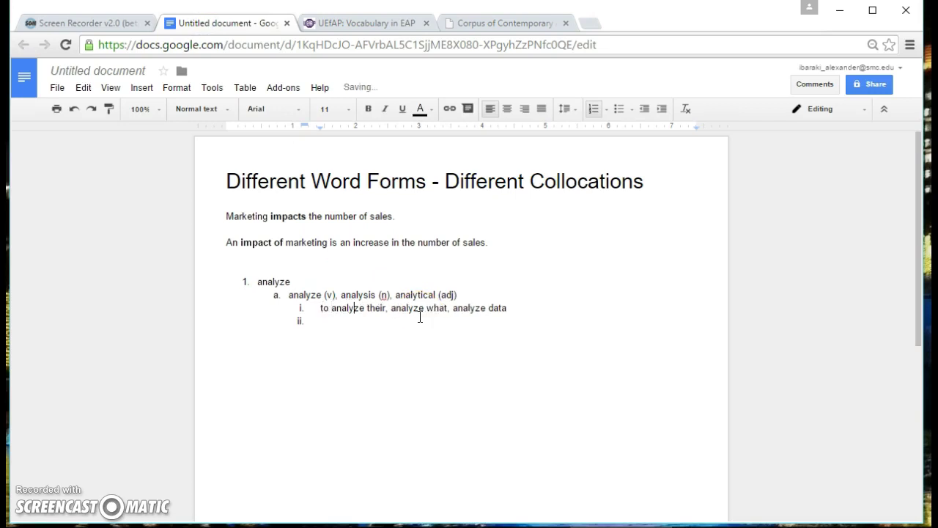
key("Right")
key("Right")
key("Right")
key("Right")
key("Right")
key("Right")
key("Right")
key("Right")
key("Right")
key("Right")
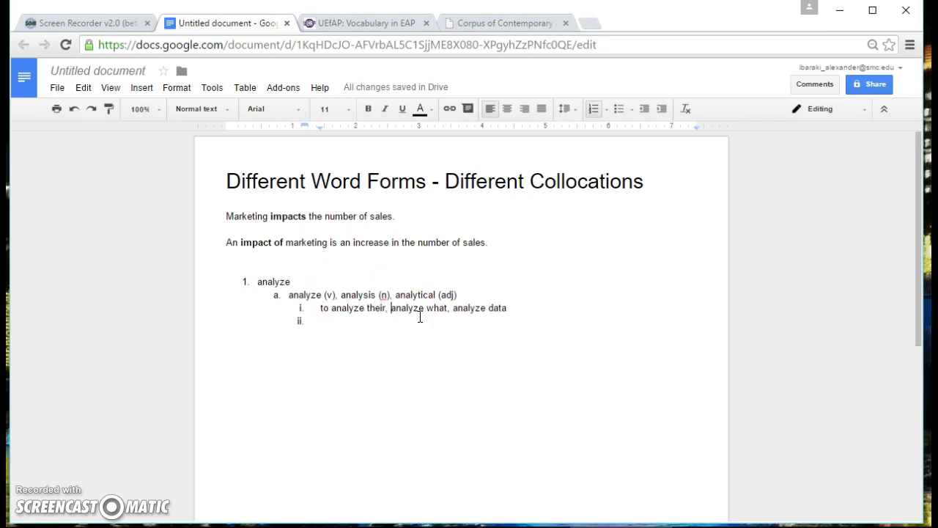
type("to")
key("Right")
key("Right")
key("Right")
key("Right")
key("Right")
key("Right")
key("Right")
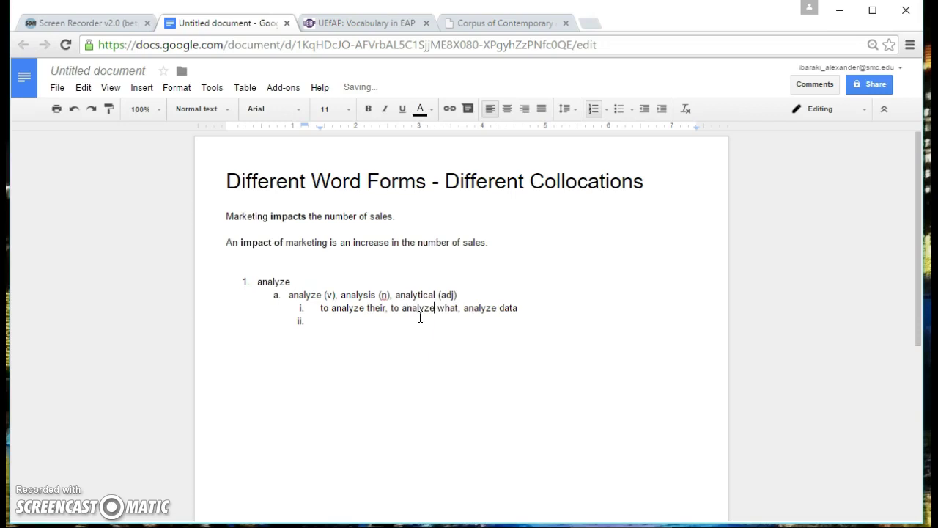
key("Right")
key("Right")
key("Right")
key("Right")
key("Right")
key("Right")
key("Right")
type("to")
Step: Indent the empty item ii under item i and enter "The students were asked to analyze their data from the survey that they conducted."
key("Down")
key("Tab")
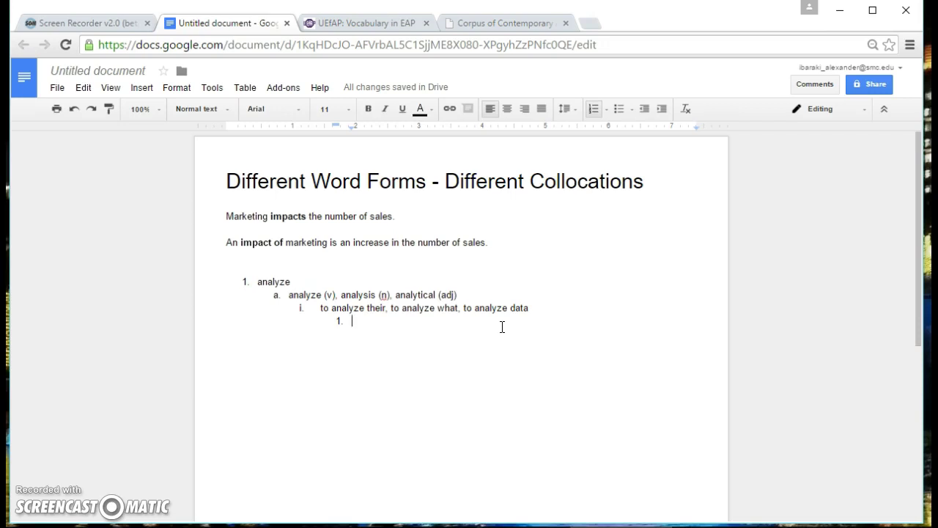
type("the")
key("BackSpace")
key("BackSpace")
key("BackSpace")
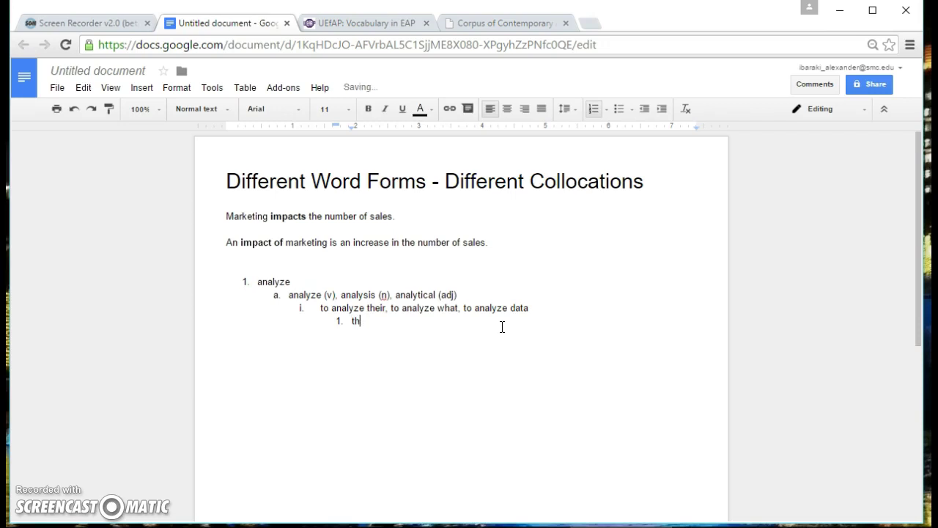
type("The students were asked to analy")
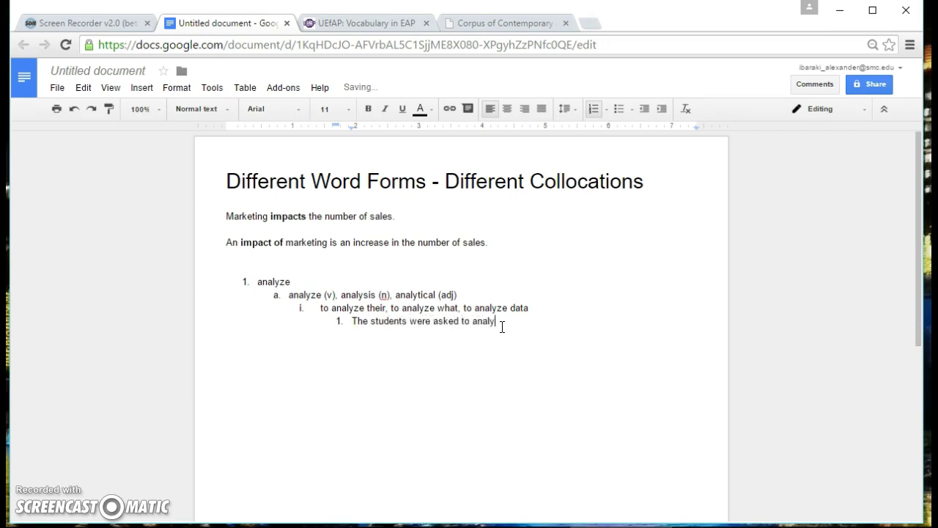
type("ze their ")
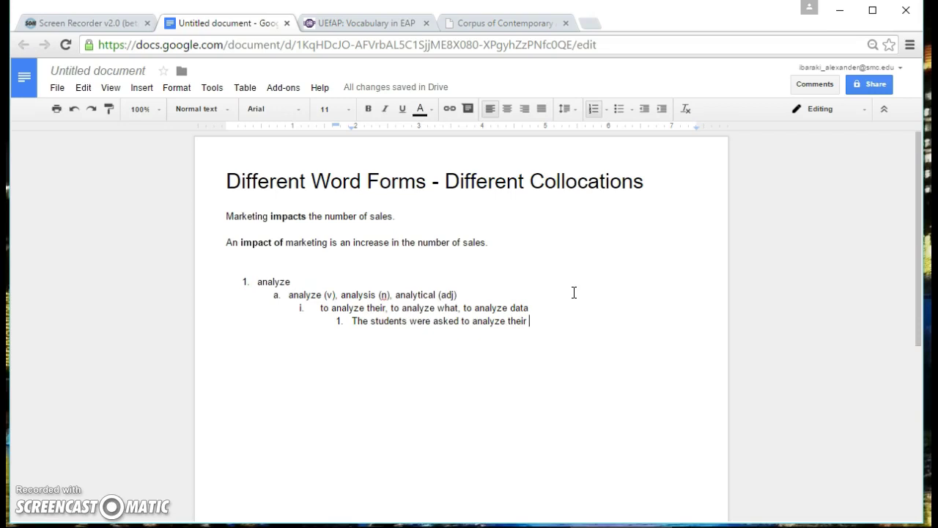
type("d")
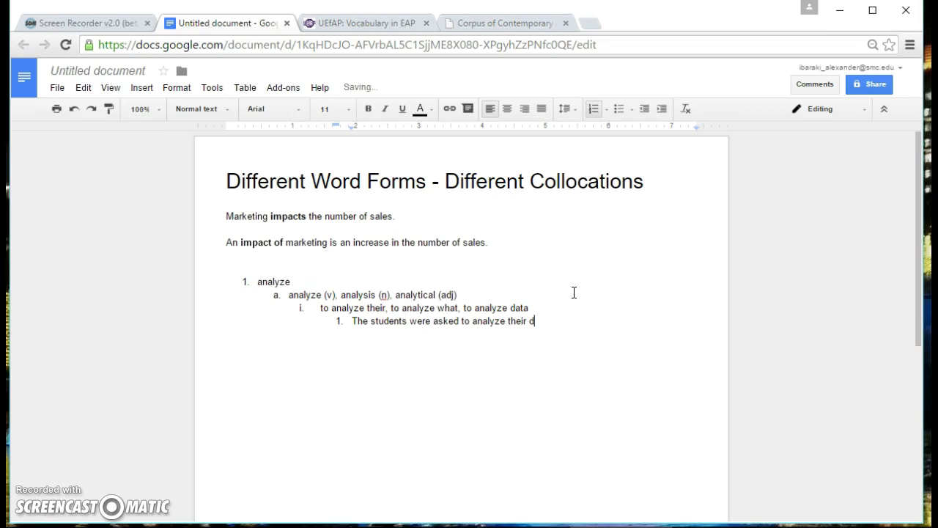
type("ata from the ")
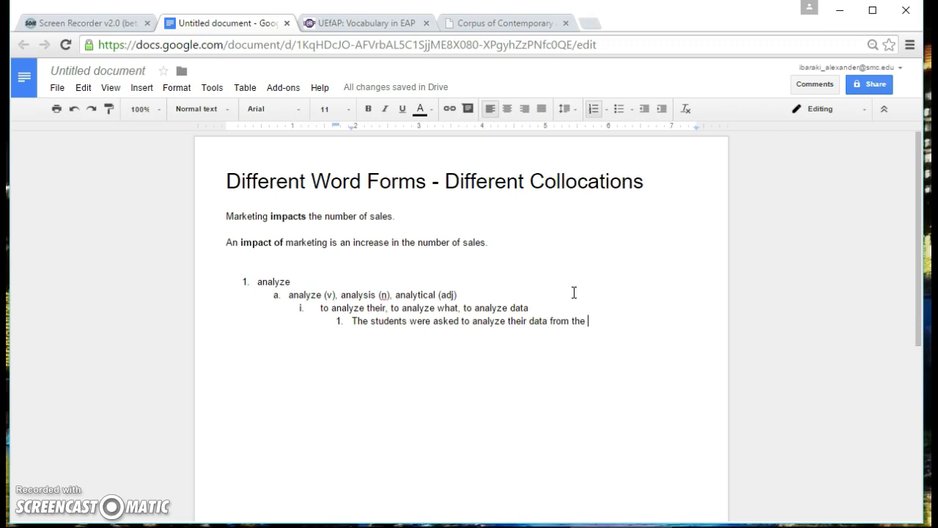
type("sur")
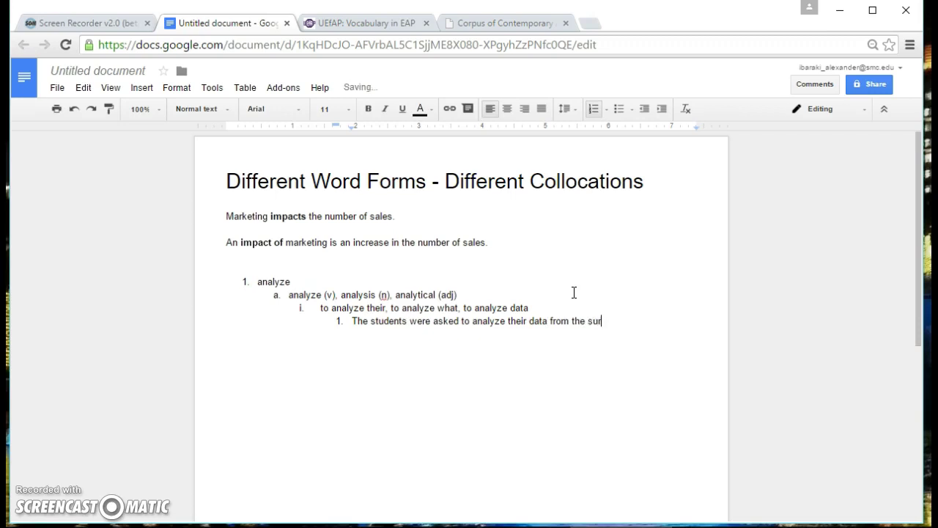
type("vey that they condu")
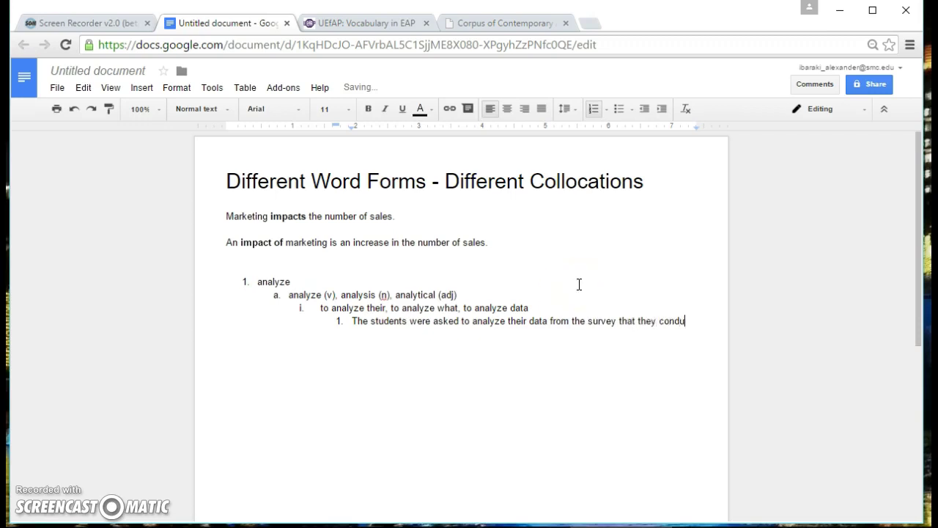
type("cted.")
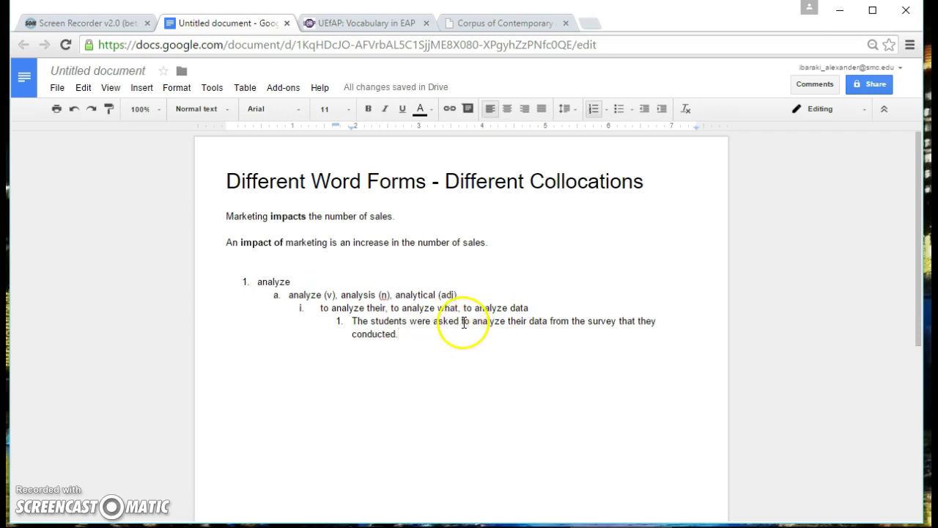
Step: Make "to analyze their" bold in the example sentence and add an empty item ii below it
left_click_drag(462, 321, 530, 325)
key("ctrl+b")
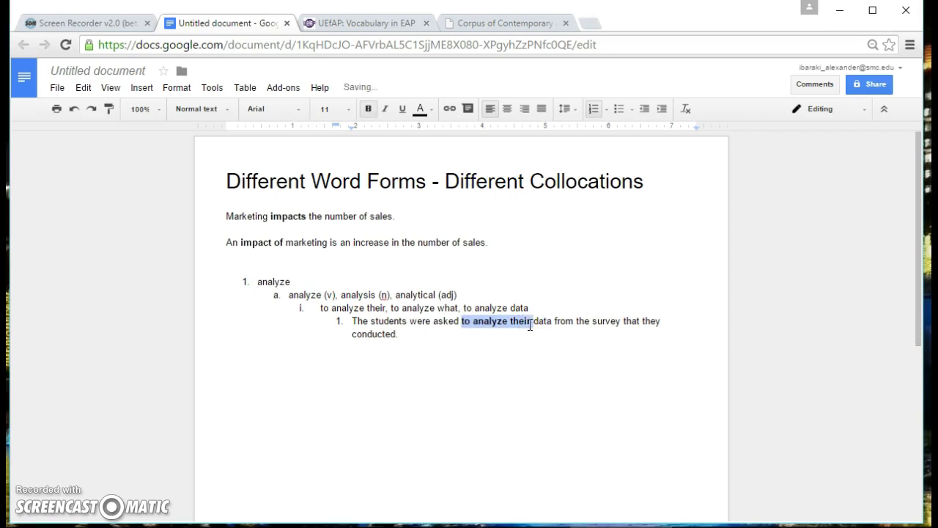
left_click(543, 347)
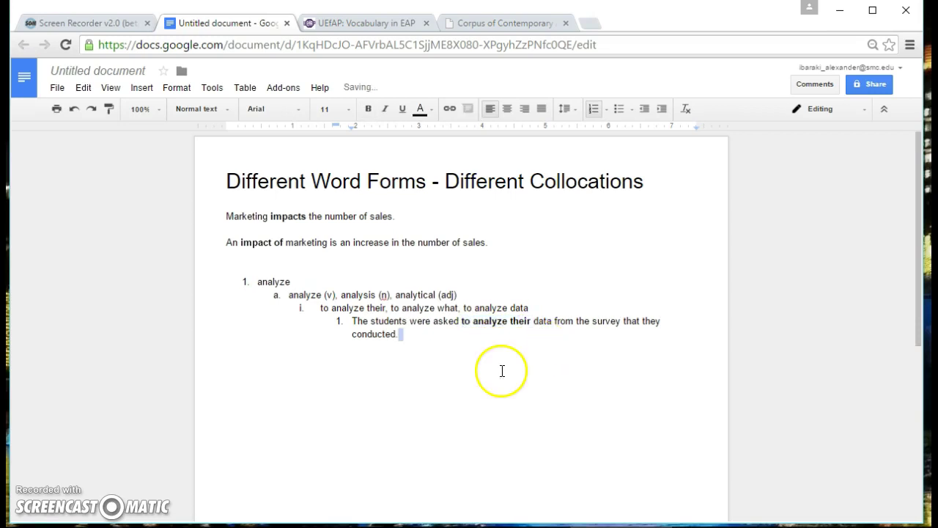
left_click(475, 341)
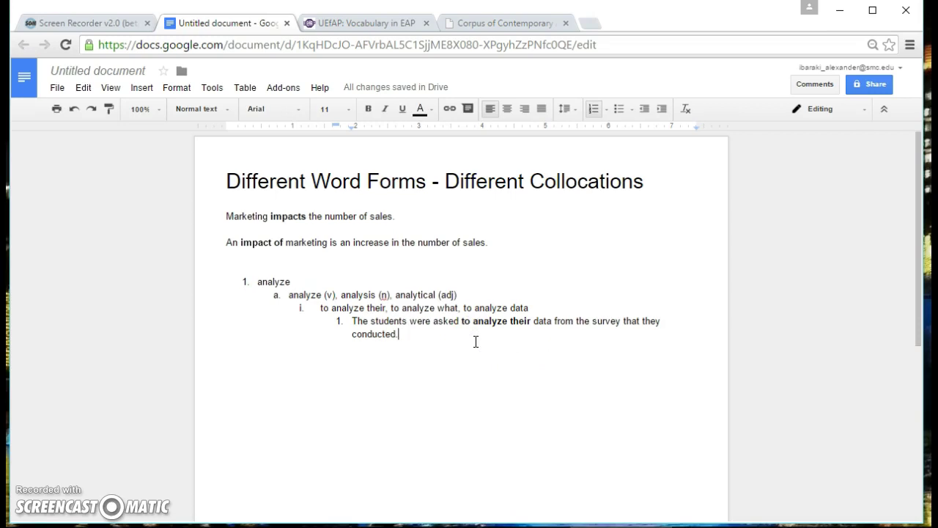
key("Return")
key("shift+Tab")
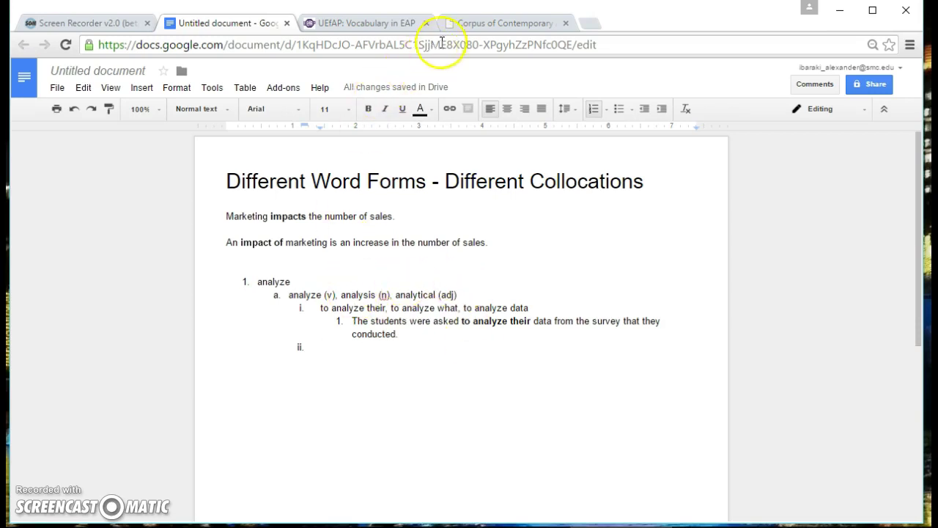
Step: Switch to the Corpus of Contemporary American English and replace the search word with "analysis"
left_click(469, 23)
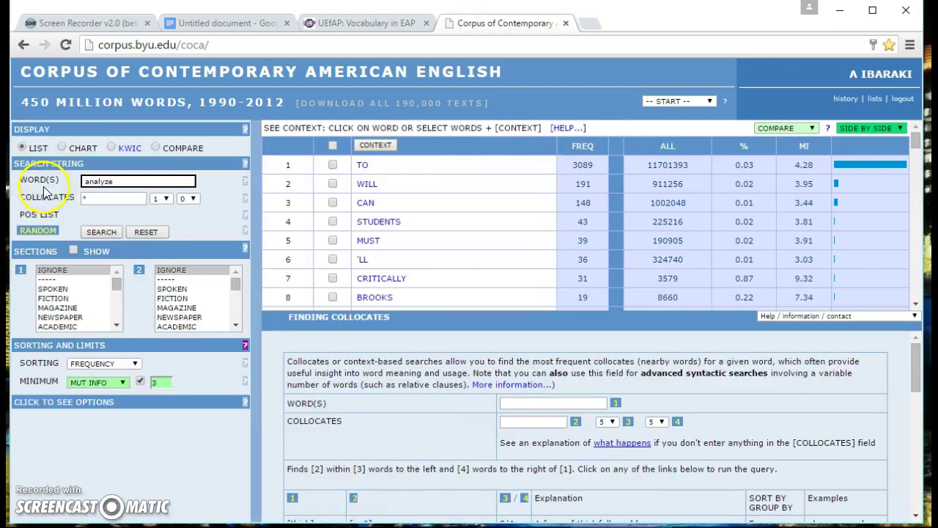
left_click(121, 182)
key("BackSpace")
key("BackSpace")
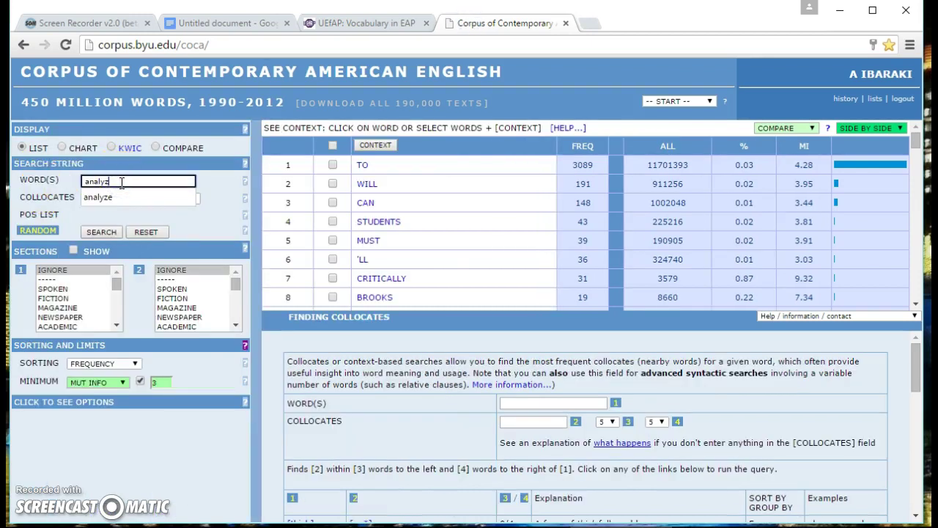
type("sis")
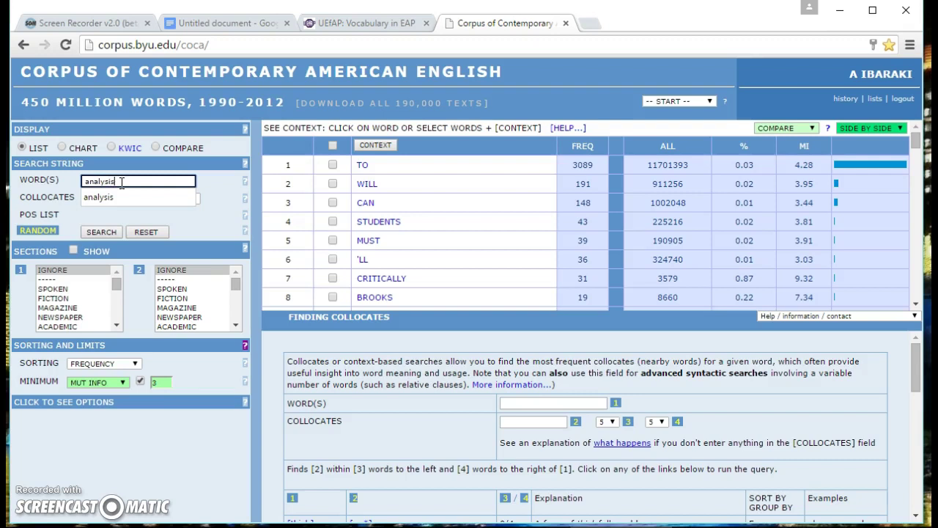
left_click(212, 184)
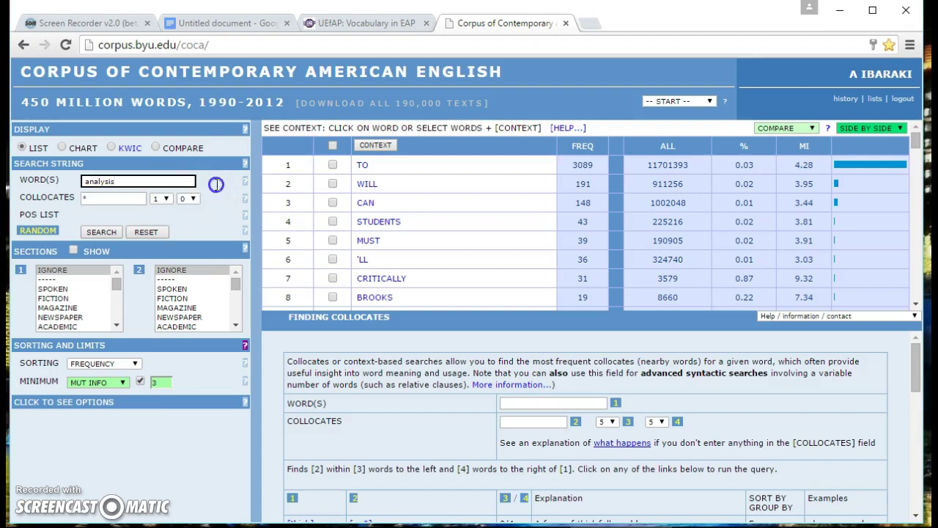
Step: Set the collocate span to 0 words before and 1 word after "analysis" and run the search
left_click(166, 201)
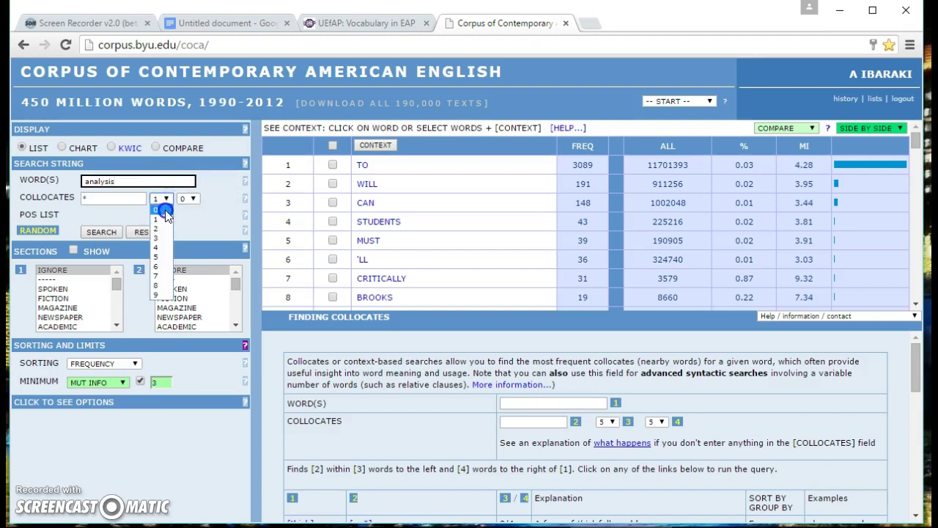
left_click(157, 210)
left_click(195, 199)
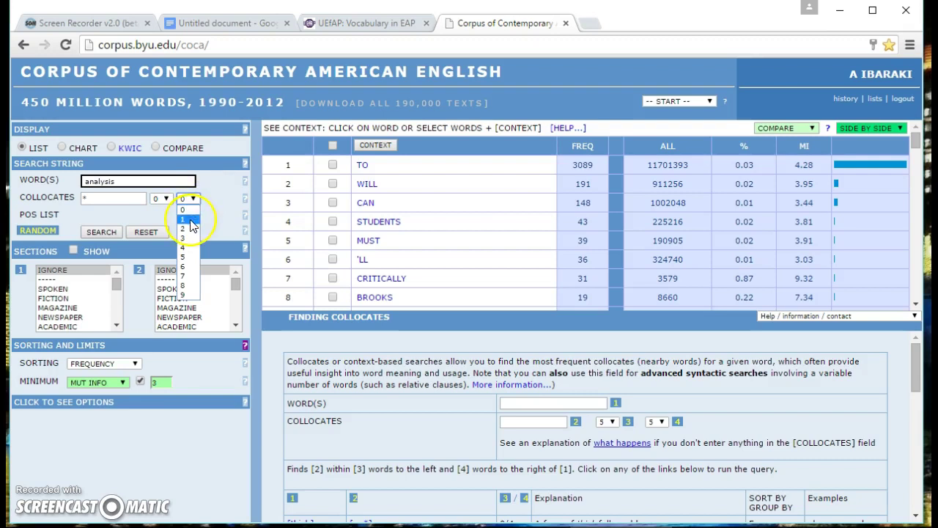
left_click(188, 219)
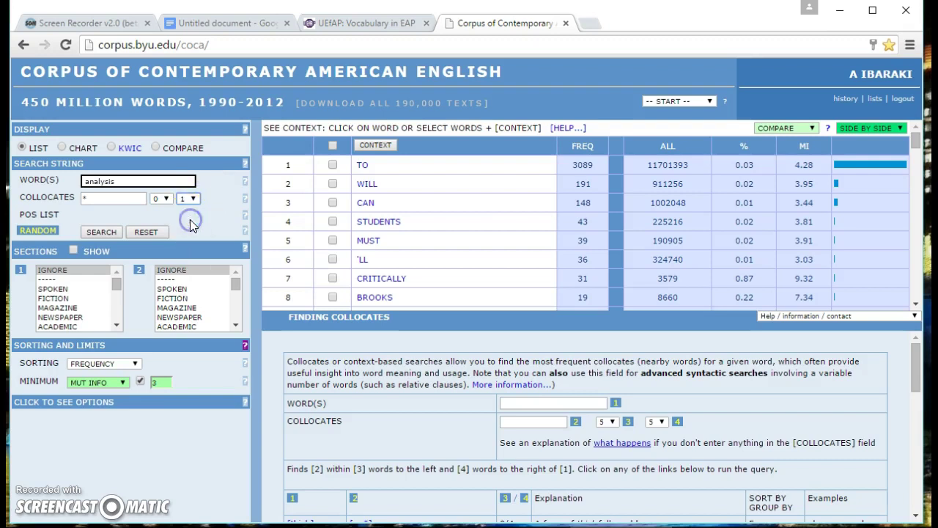
left_click(99, 234)
left_click(100, 233)
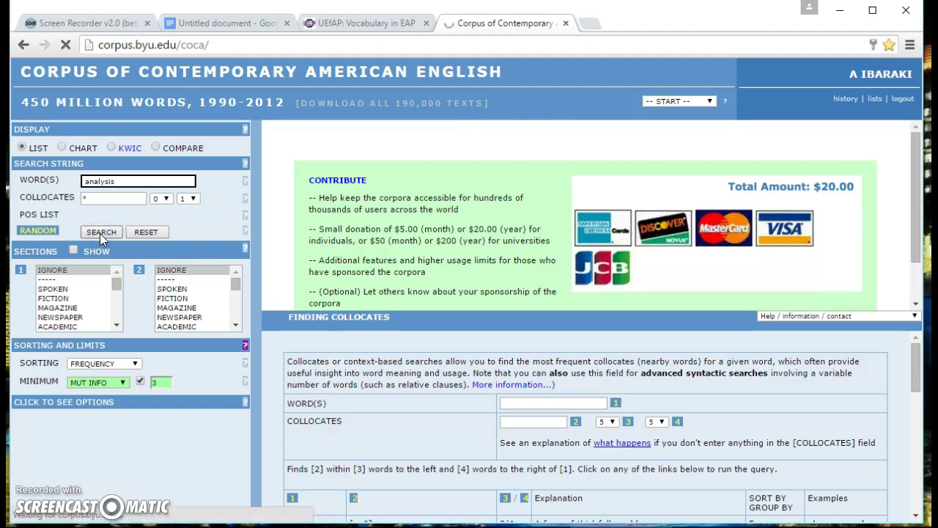
mouse_move(425, 249)
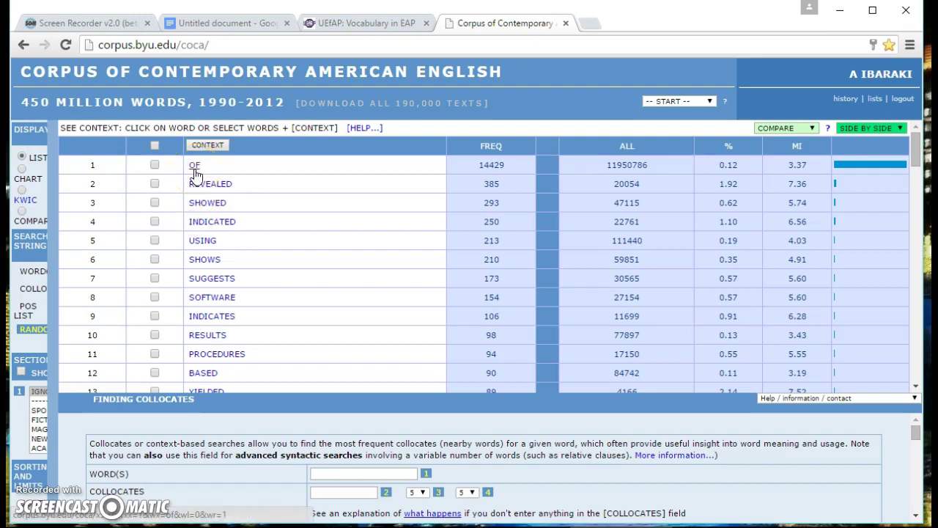
Step: Switch to the Google Docs document and enter "analysis of, analysis revealed, analysis showed" in item ii
left_click(200, 21)
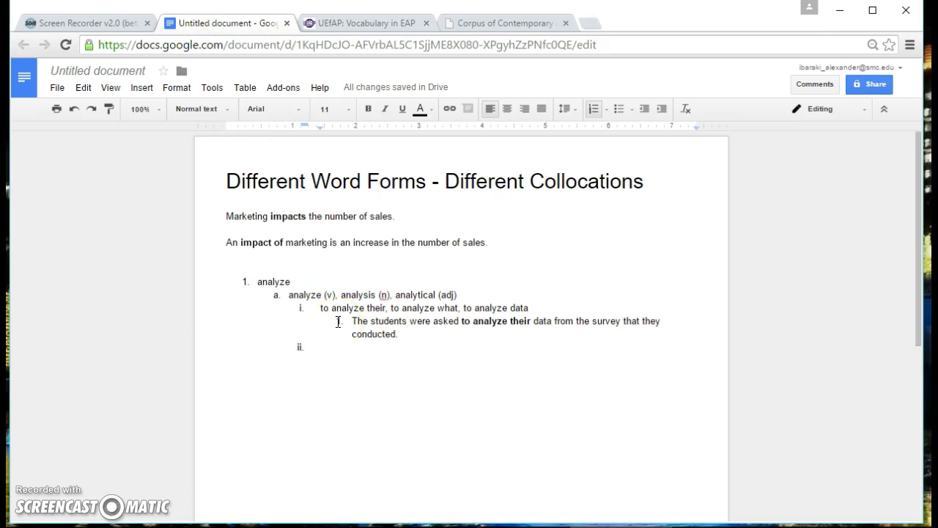
type("an")
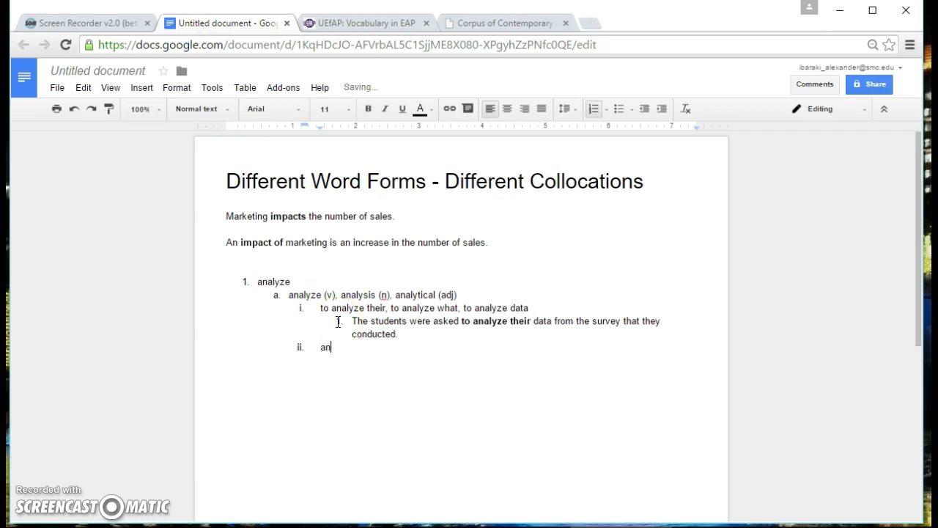
type("alysis of.")
left_click(490, 22)
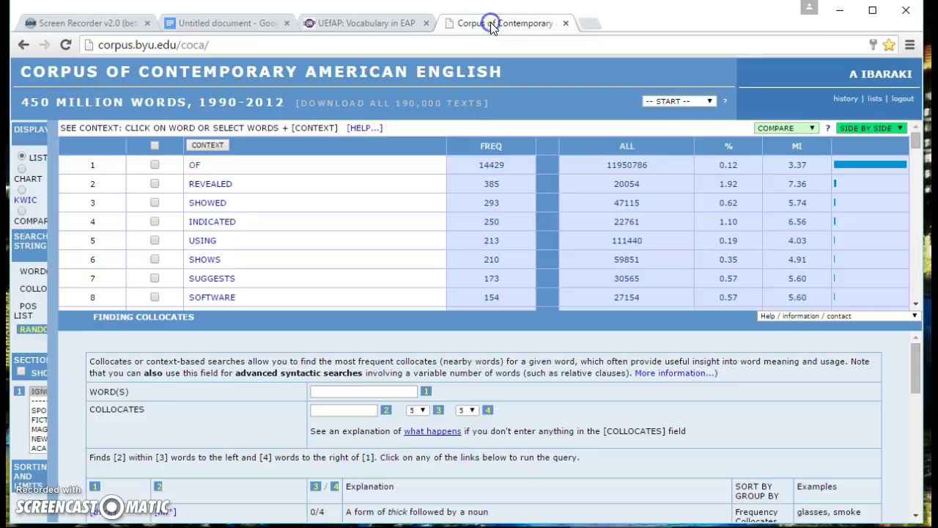
left_click(259, 22)
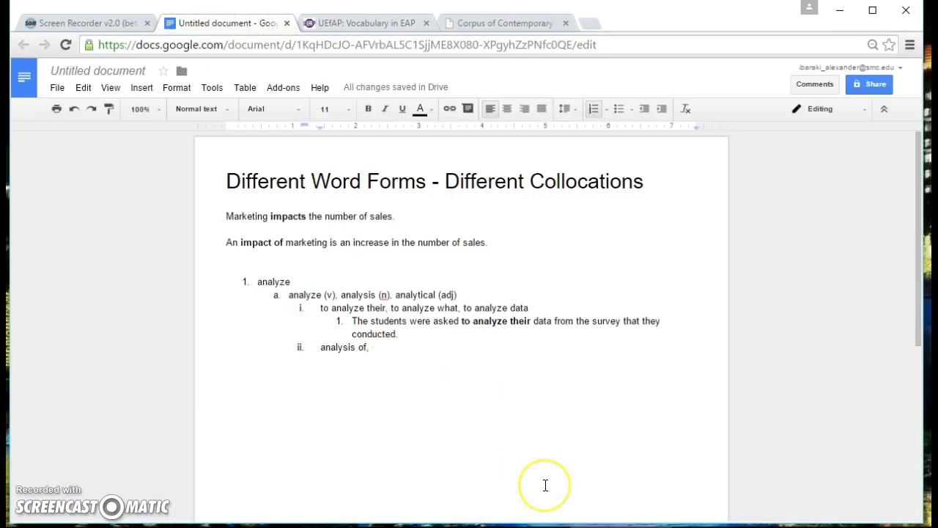
type("analysis rev")
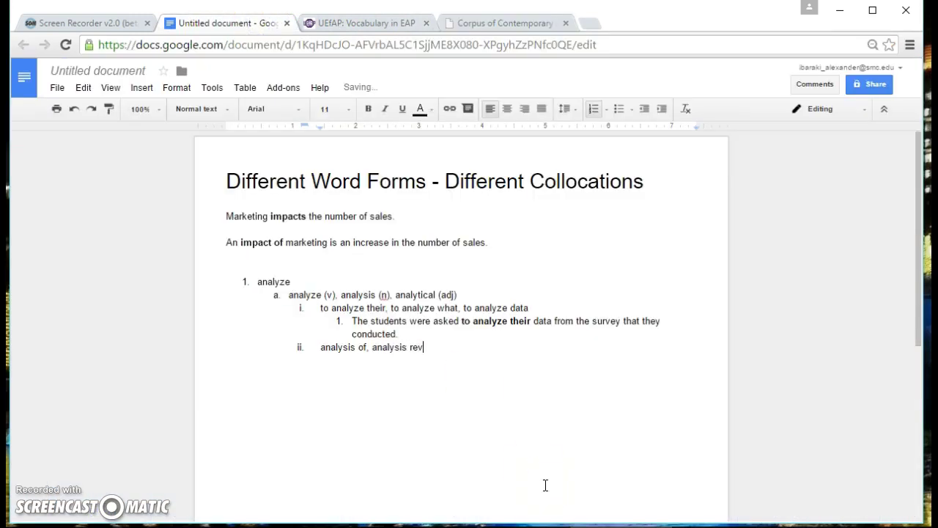
type("ealed, analysis showed")
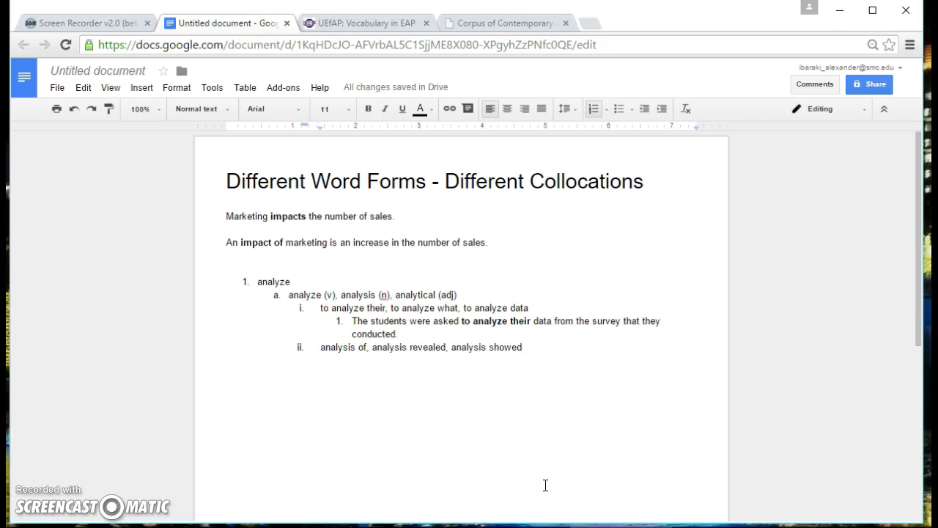
Step: Switch to the Corpus of Contemporary American English and search for collocates of "analysis" with 1 word before and 0 after
left_click(517, 27)
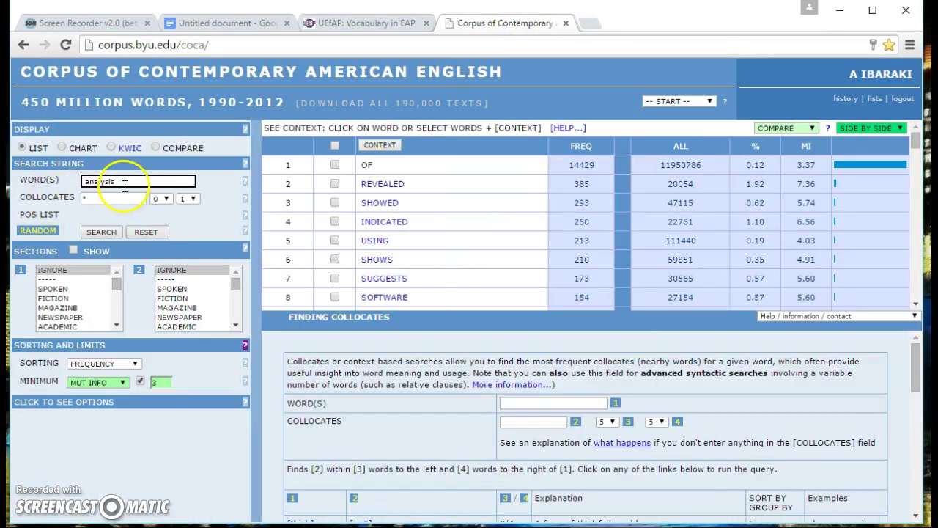
left_click(160, 198)
left_click(164, 218)
left_click(189, 198)
left_click(190, 211)
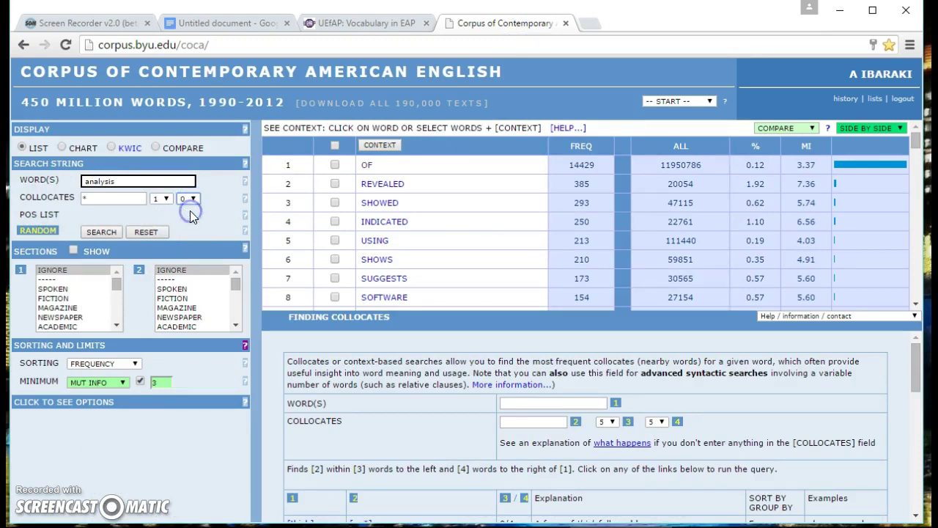
left_click(103, 233)
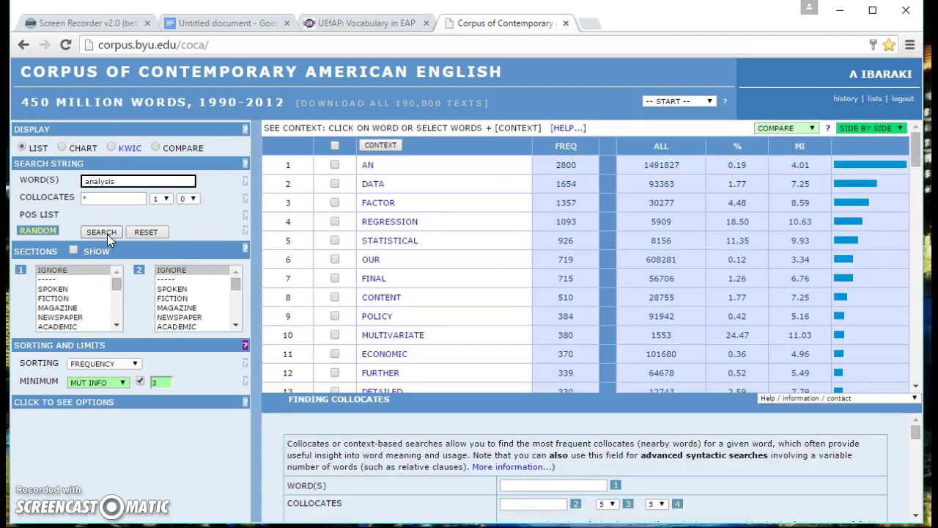
left_click(569, 231)
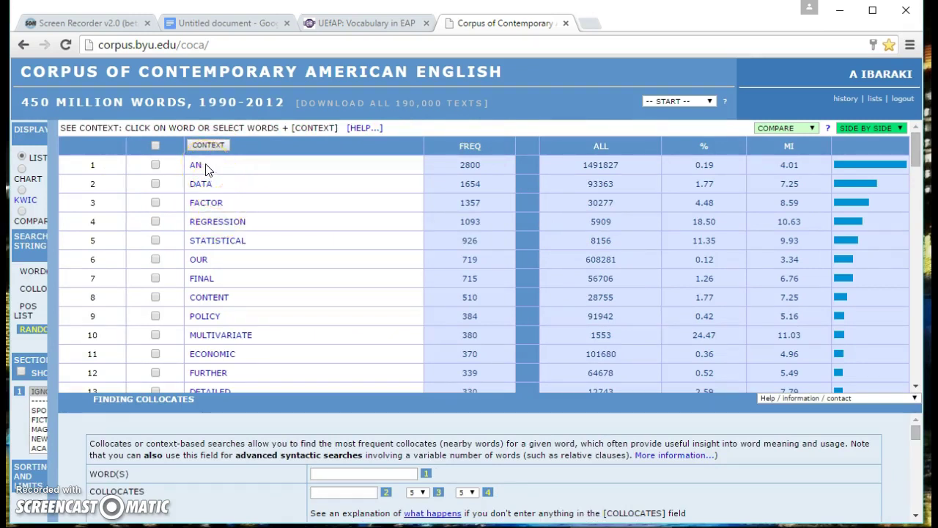
Step: Back in the Google Docs document, insert "an" before each of the three "analysis" phrases in item ii
left_click(241, 23)
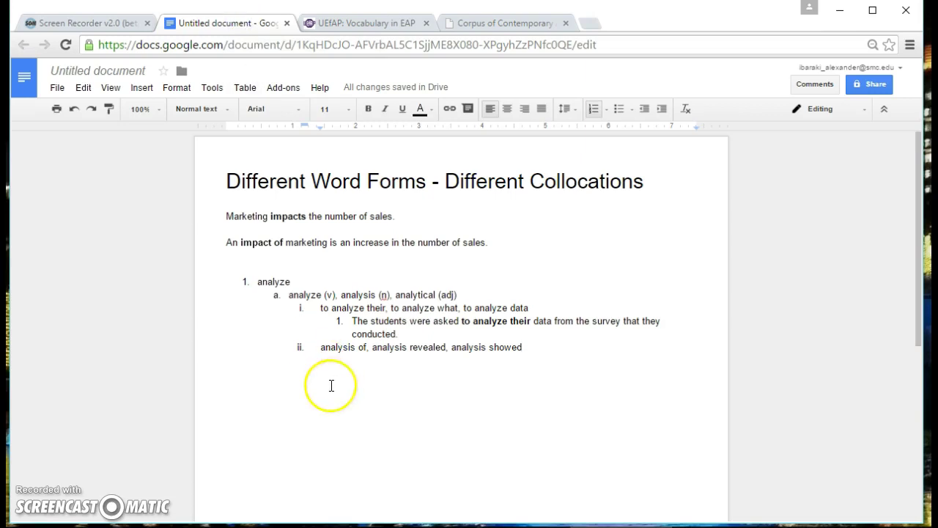
left_click(316, 347)
type("an")
key("Right")
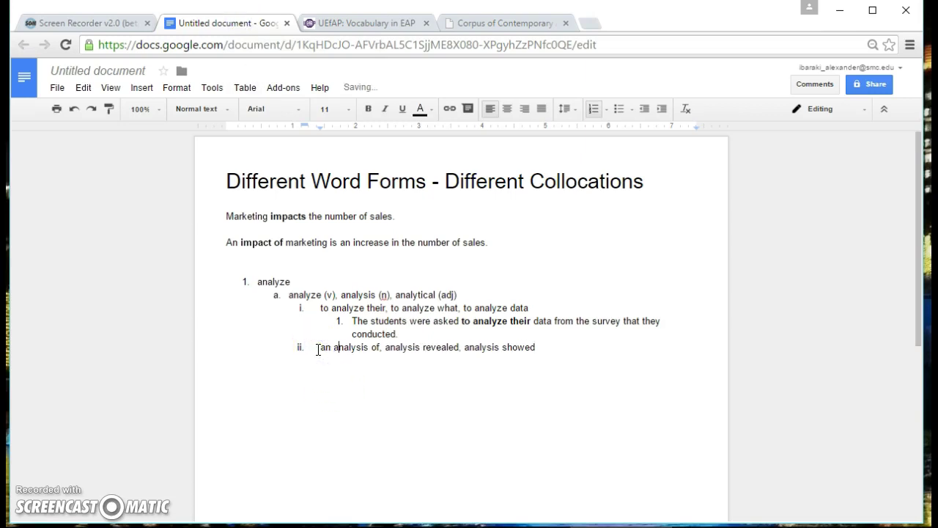
key("Right")
key("Right")
key("Right")
key("Right")
key("Right")
key("Right")
key("Right")
key("Right")
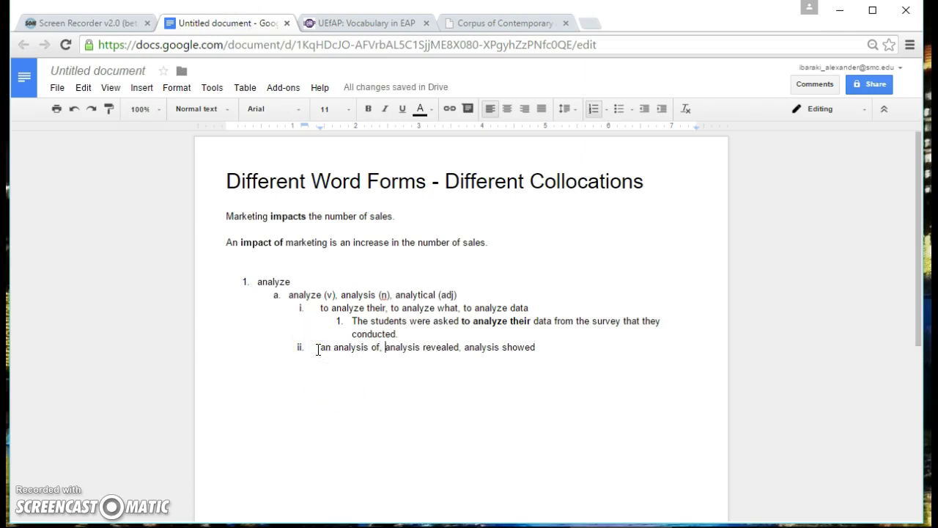
type("an")
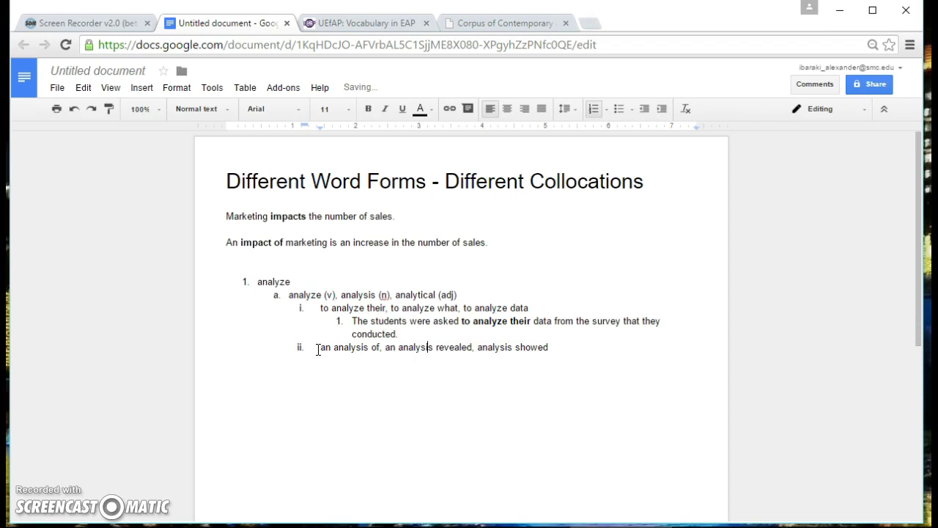
key("Right")
key("Right")
key("Right")
key("Right")
key("Right")
key("Right")
key("Right")
key("Right")
key("Right")
key("Right")
key("Right")
key("Right")
key("Right")
type("an")
key("Right")
key("Right")
key("Right")
key("Right")
key("Right")
key("Right")
key("Right")
key("Right")
key("Right")
key("Right")
key("Right")
key("Right")
key("Right")
key("Right")
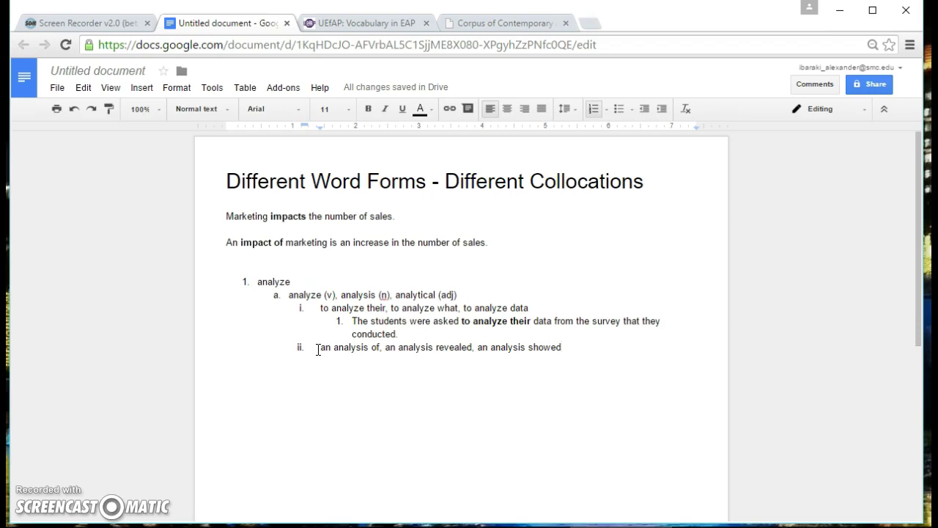
Step: Add an indented sub-item under item ii reading "The students were asked to conduct an analysis of their data."
key("Return")
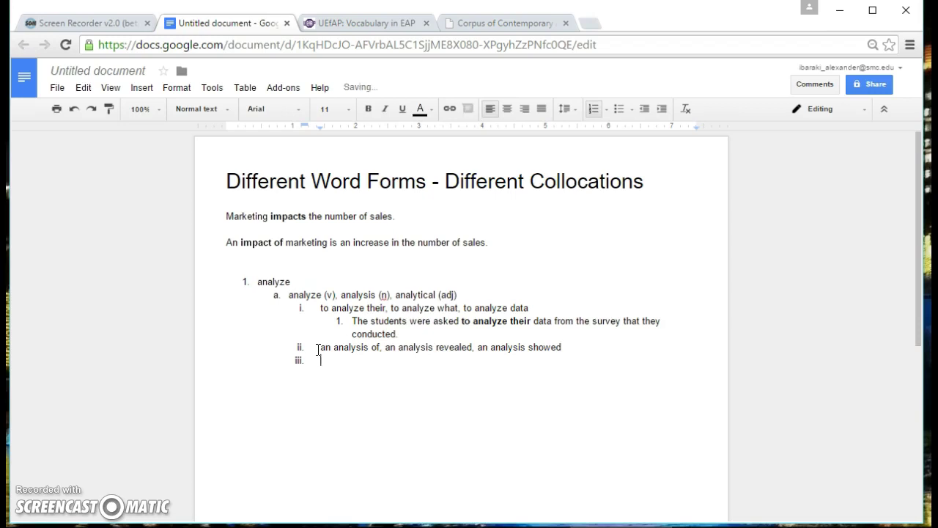
key("Tab")
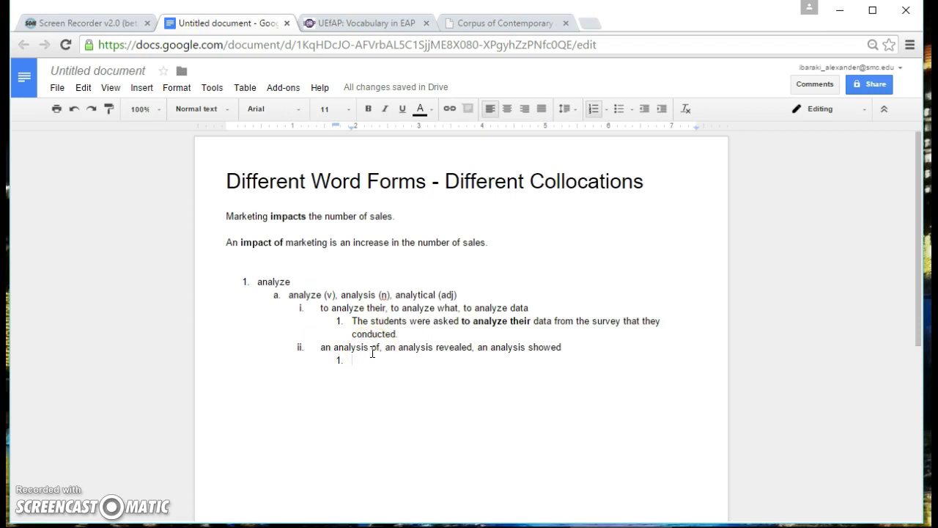
left_click(500, 408)
left_click(328, 349)
type("The stude")
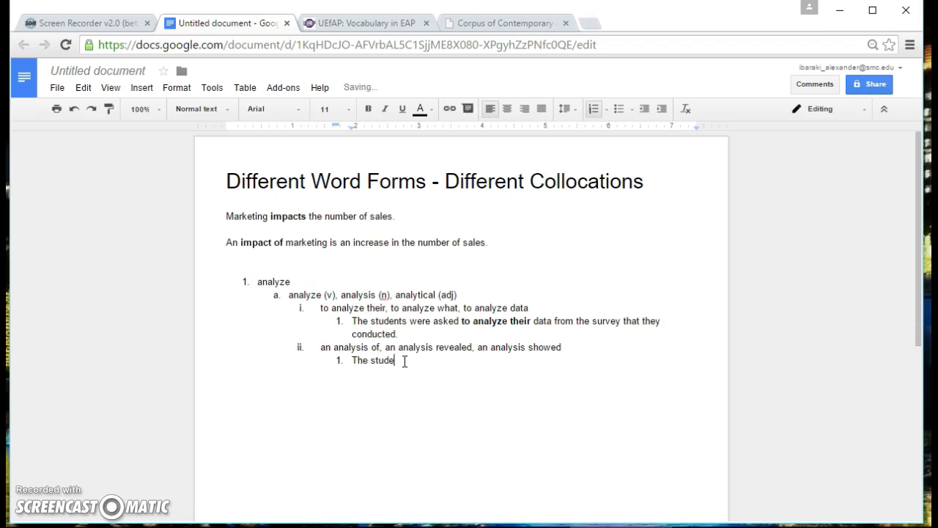
type("nts were asked to condu")
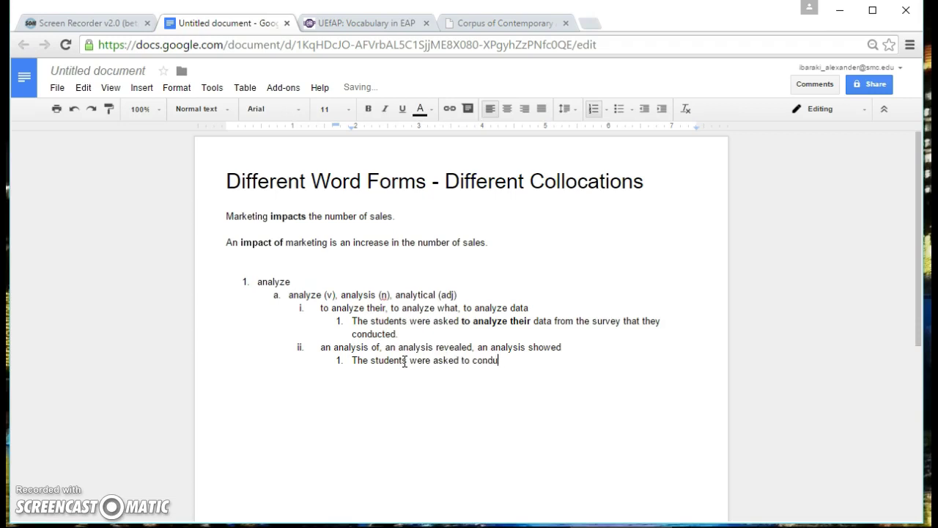
type("ct an analysis of their data.")
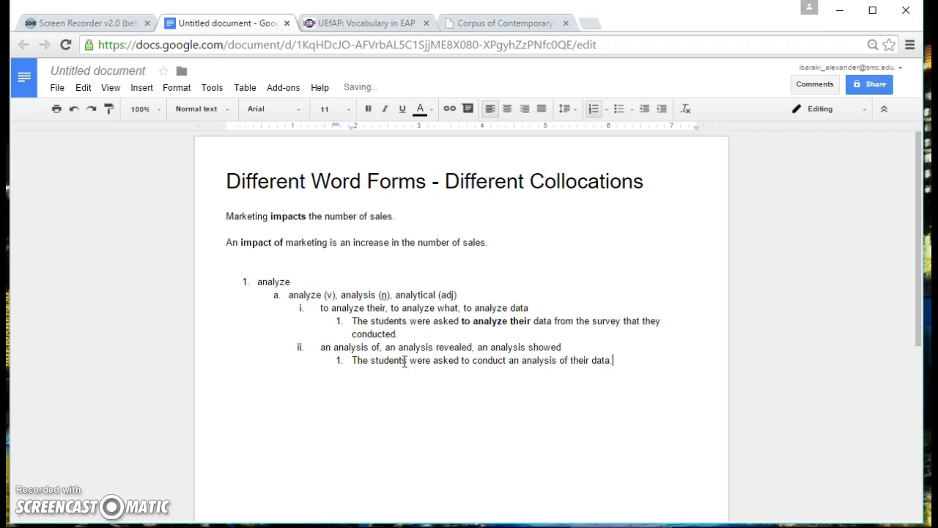
Step: Make "an analysis of" bold in the example sentence under item ii
left_click(405, 362)
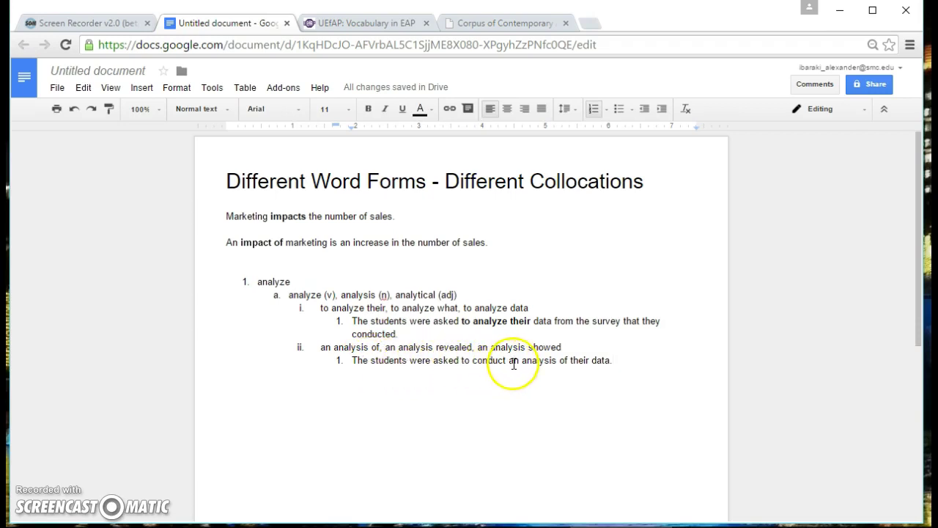
left_click_drag(511, 363, 568, 363)
key("ctrl+b")
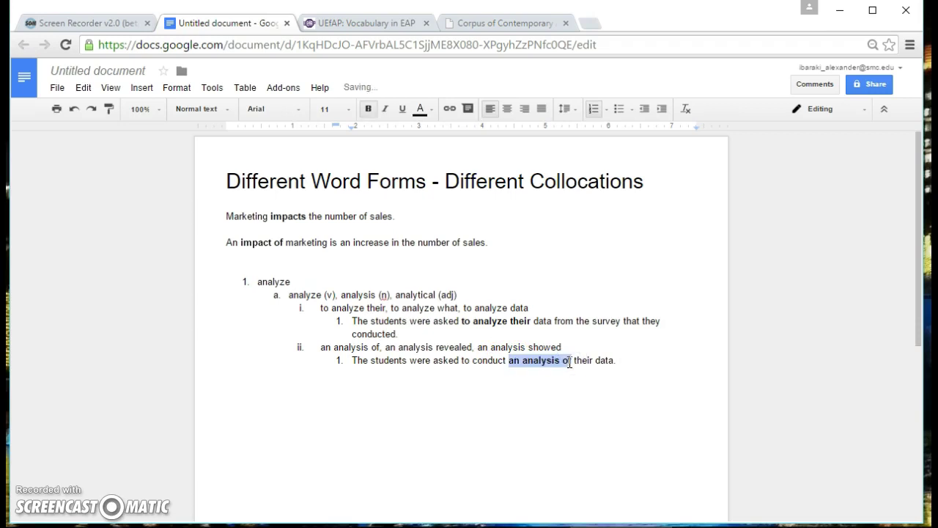
left_click(554, 375)
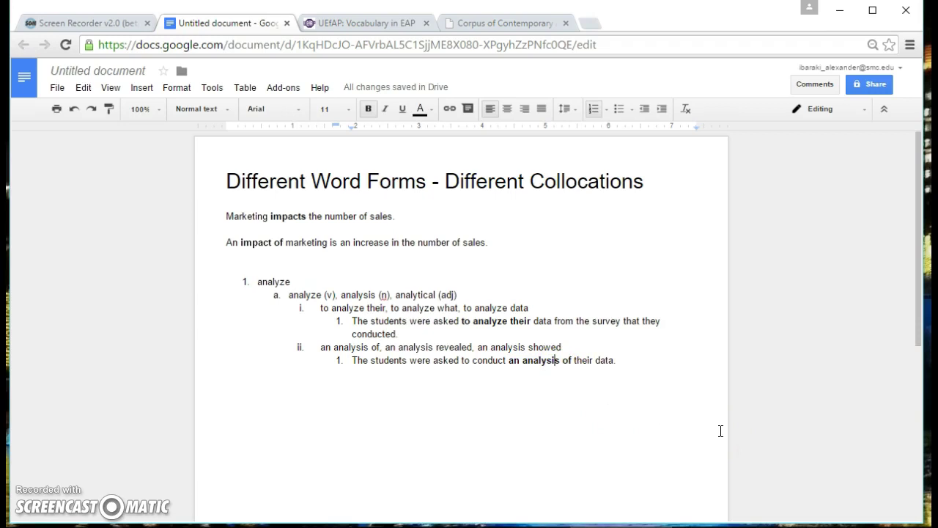
left_click(379, 388)
left_click(519, 363)
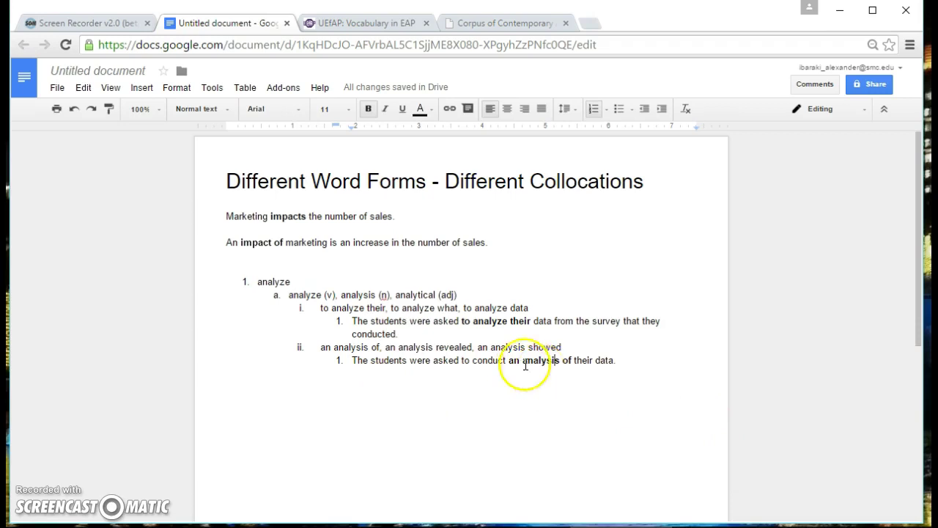
left_click(529, 354)
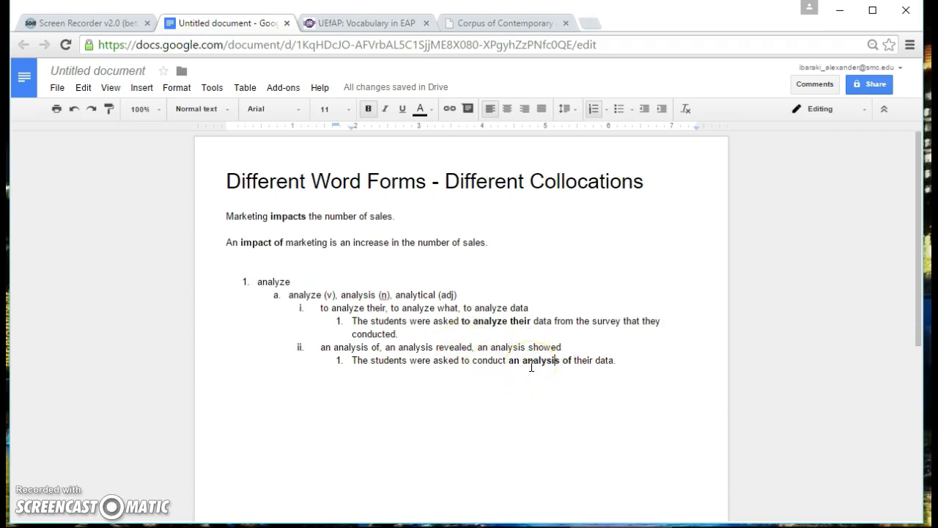
Step: Add item iii after the example sentence, at the same level as item ii, and enter "analytical"
left_click(620, 362)
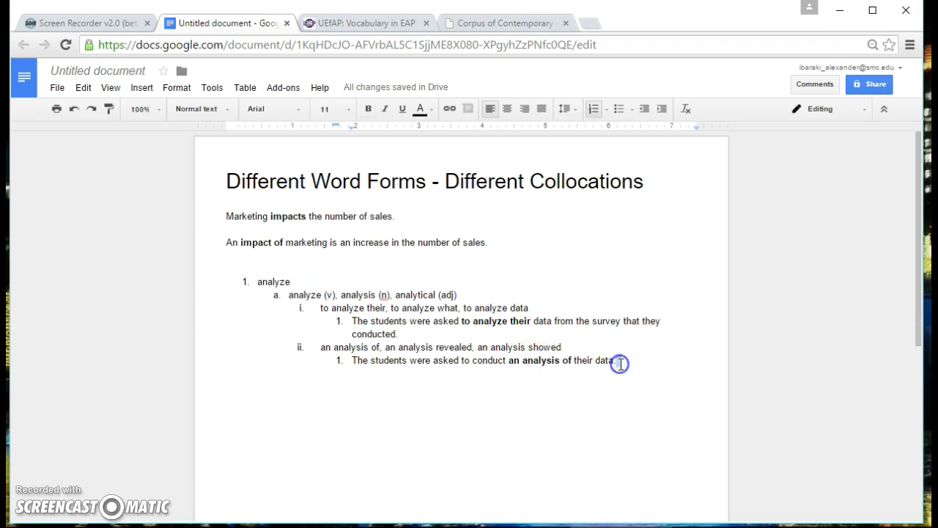
key("Return")
key("shift+Tab")
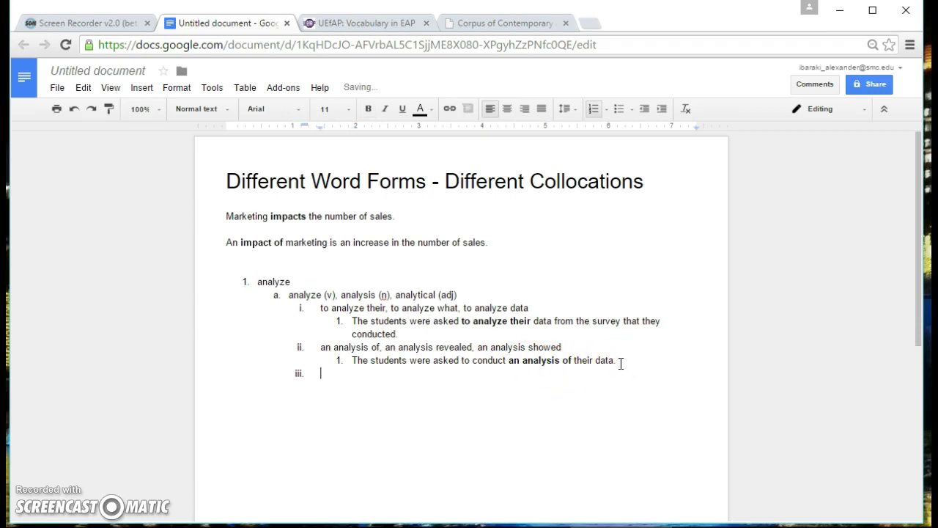
type("analytical")
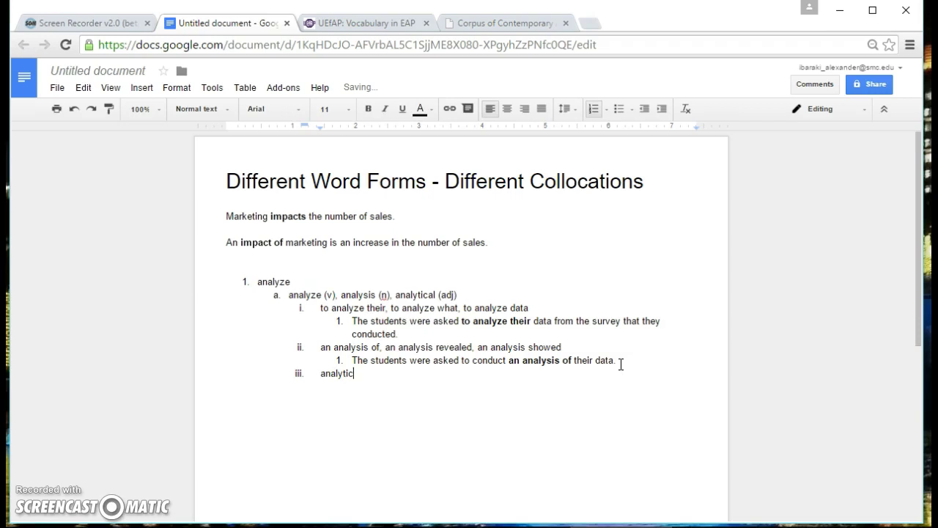